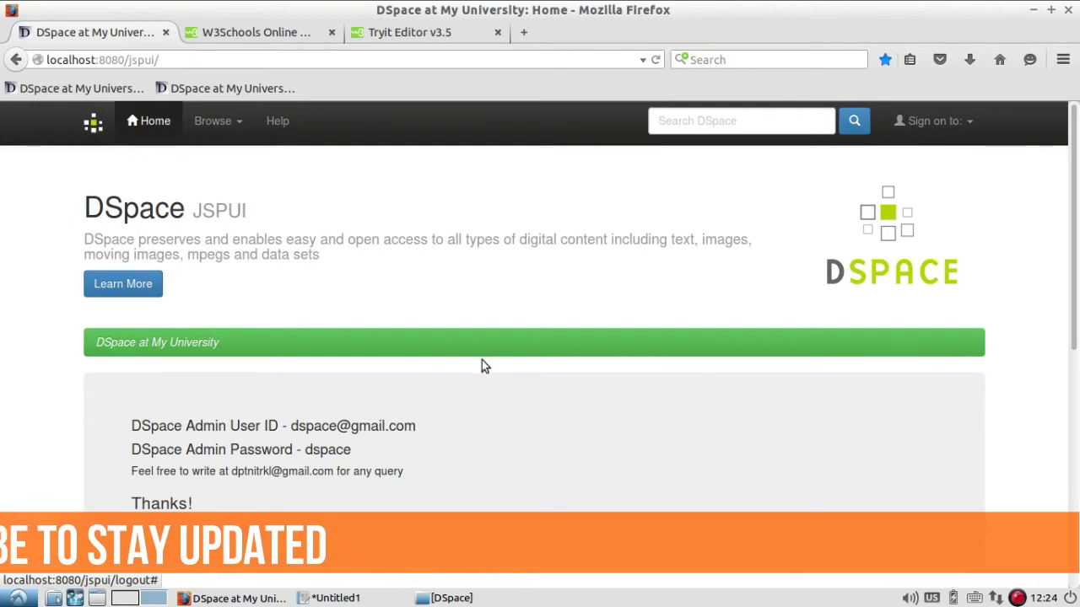
Browse the Librarian Guide community page and its collections, then return to the DSpace home page.
{"action": "scroll", "coordinate": [481, 360], "scroll_direction": "down", "scroll_amount": 3}
{"action": "scroll", "coordinate": [559, 306], "scroll_direction": "down", "scroll_amount": 6}
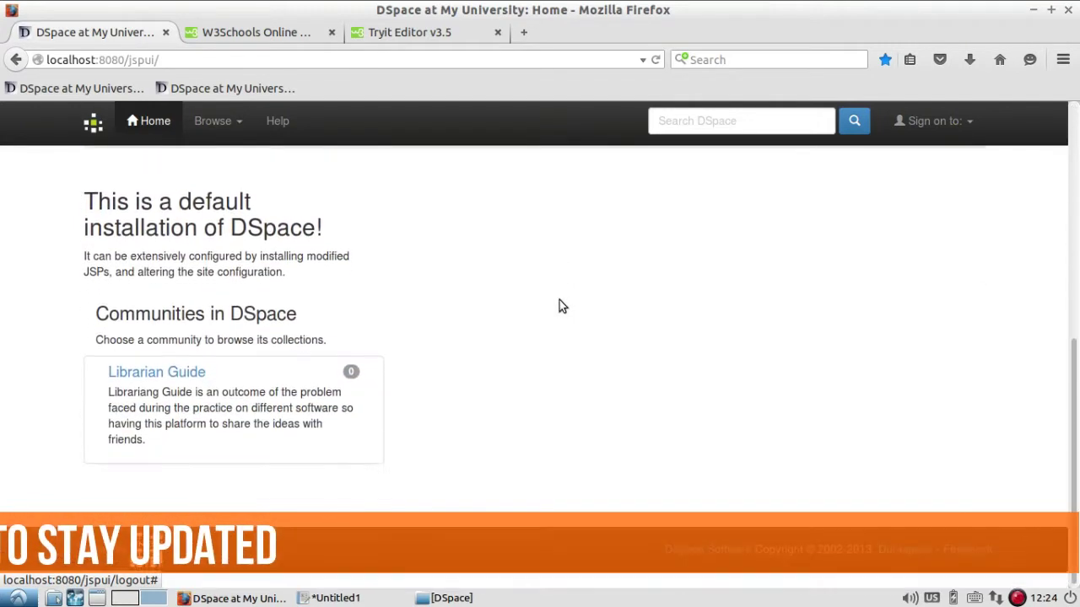
{"action": "left_click", "coordinate": [187, 377]}
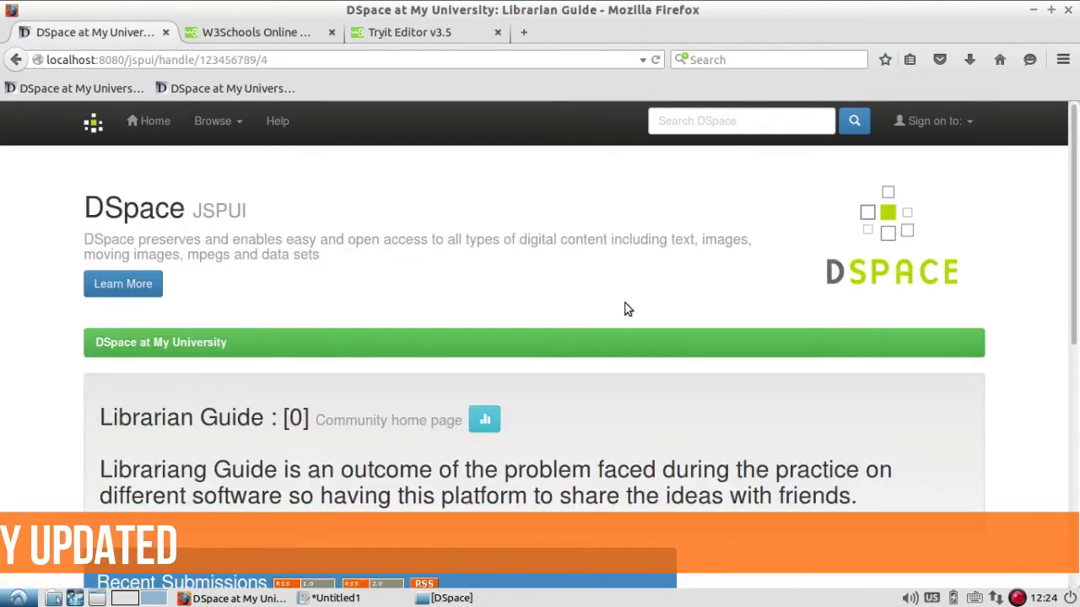
{"action": "scroll", "coordinate": [626, 309], "scroll_direction": "down", "scroll_amount": 5}
{"action": "scroll", "coordinate": [625, 309], "scroll_direction": "down", "scroll_amount": 4}
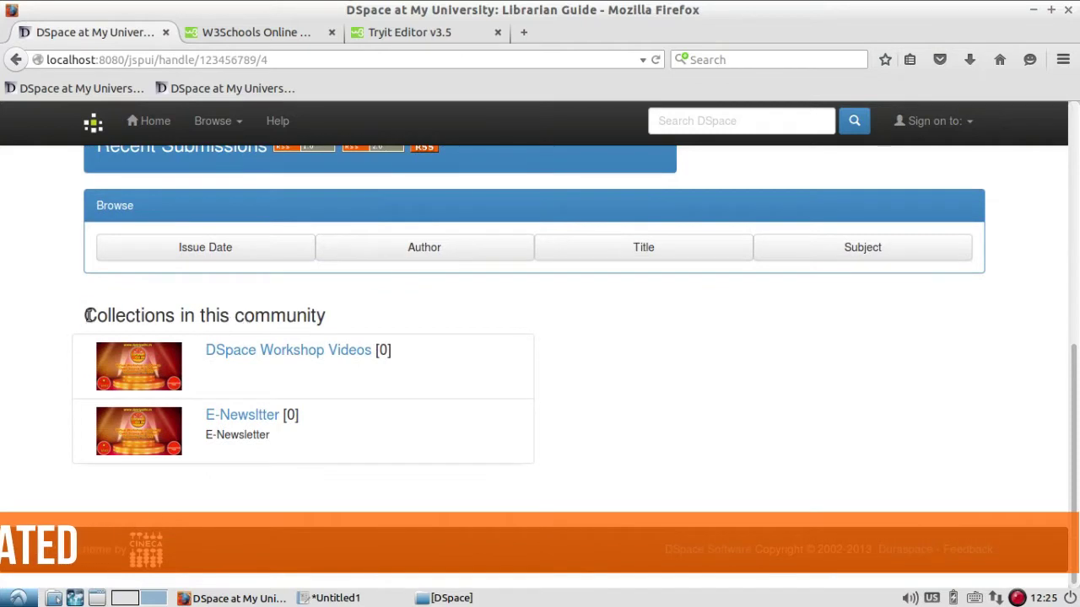
{"action": "left_click_drag", "start_coordinate": [88, 316], "coordinate": [335, 319]}
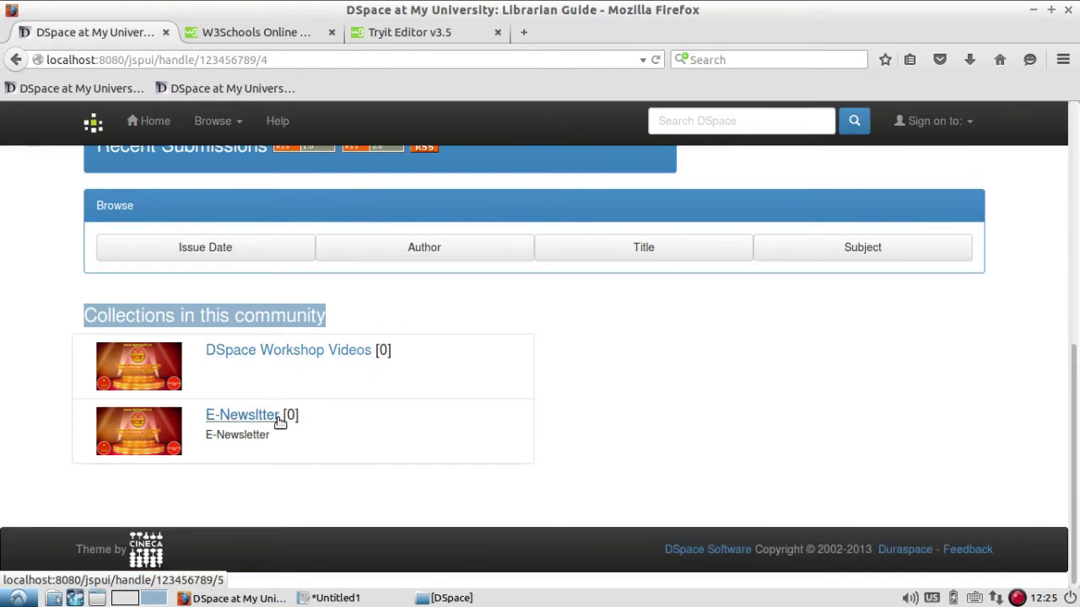
{"action": "scroll", "coordinate": [660, 361], "scroll_direction": "up", "scroll_amount": 5}
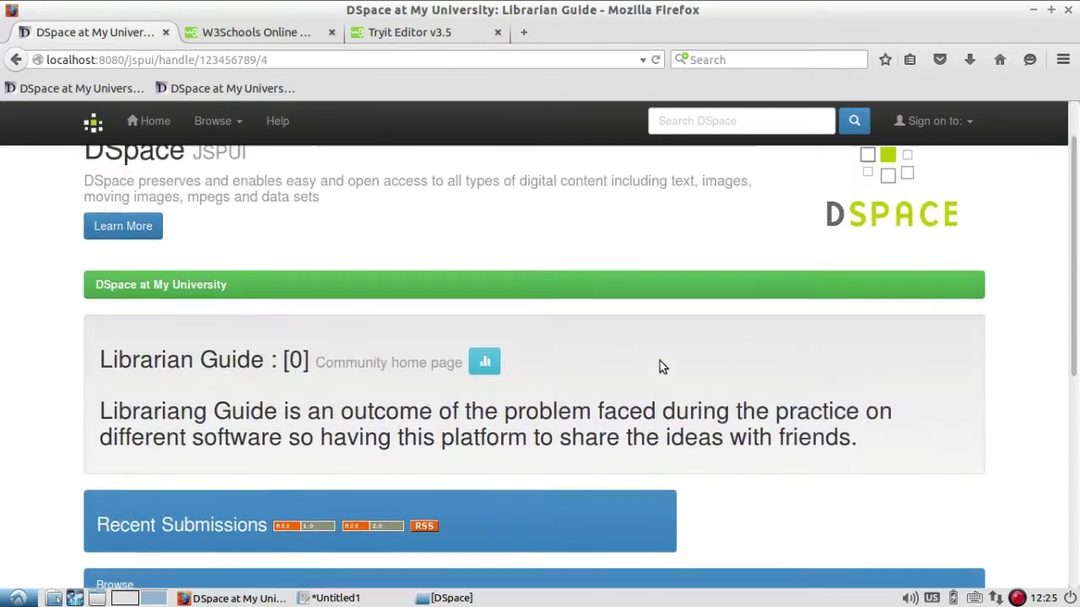
{"action": "left_click", "coordinate": [150, 121]}
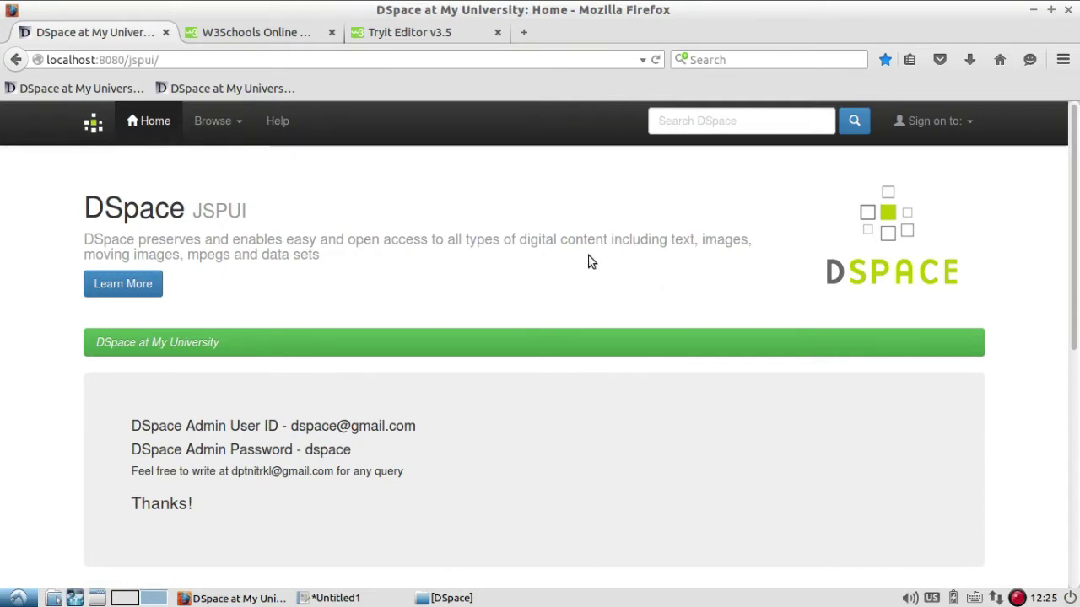
Sign on through My DSpace using the autofilled administrator credentials.
{"action": "left_click", "coordinate": [968, 124]}
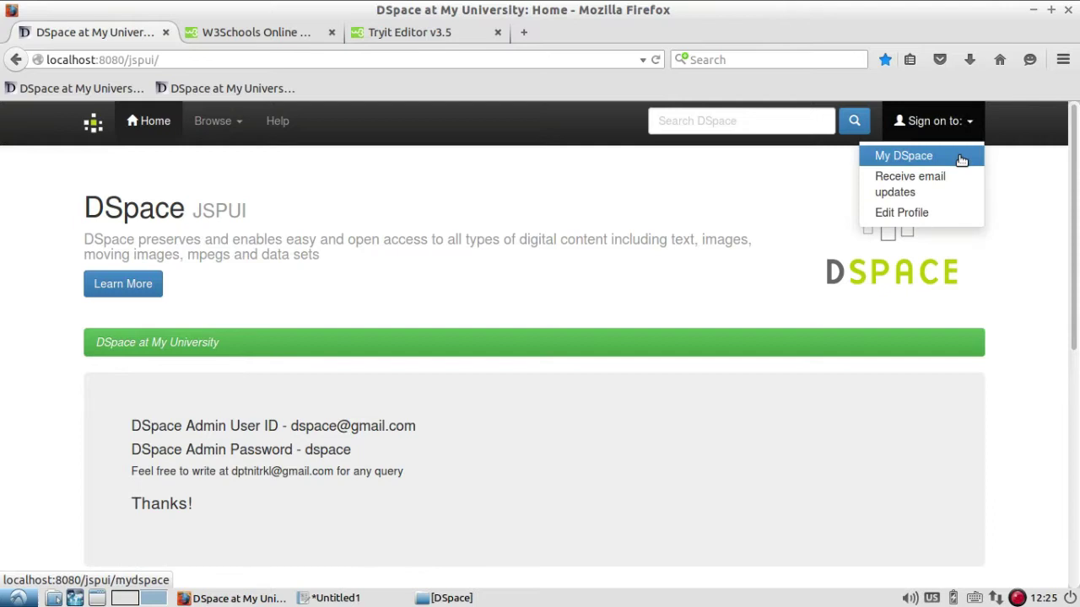
{"action": "left_click", "coordinate": [959, 157]}
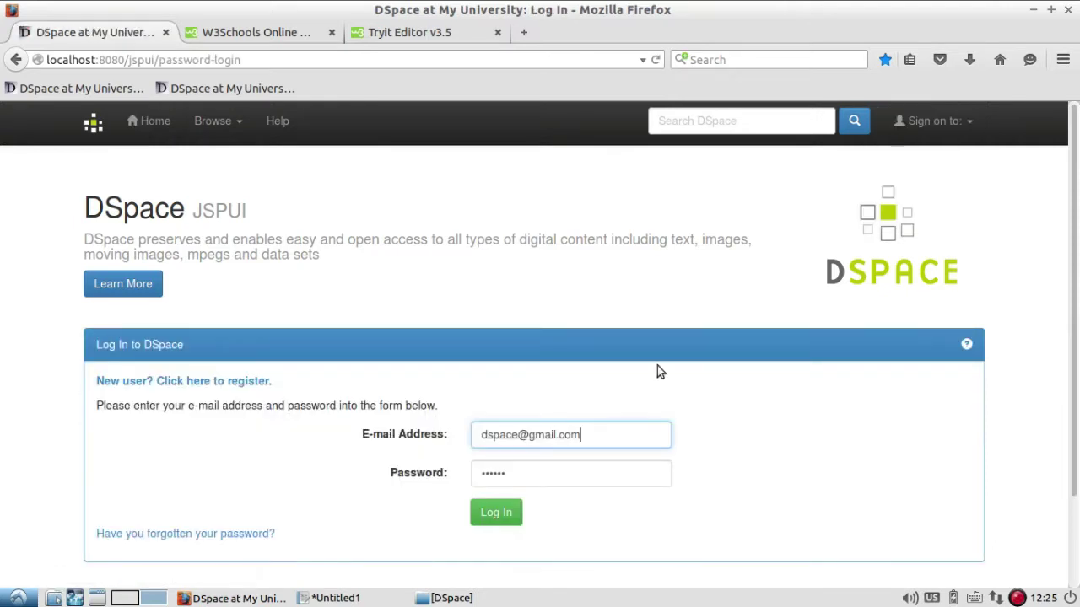
{"action": "left_click", "coordinate": [508, 520]}
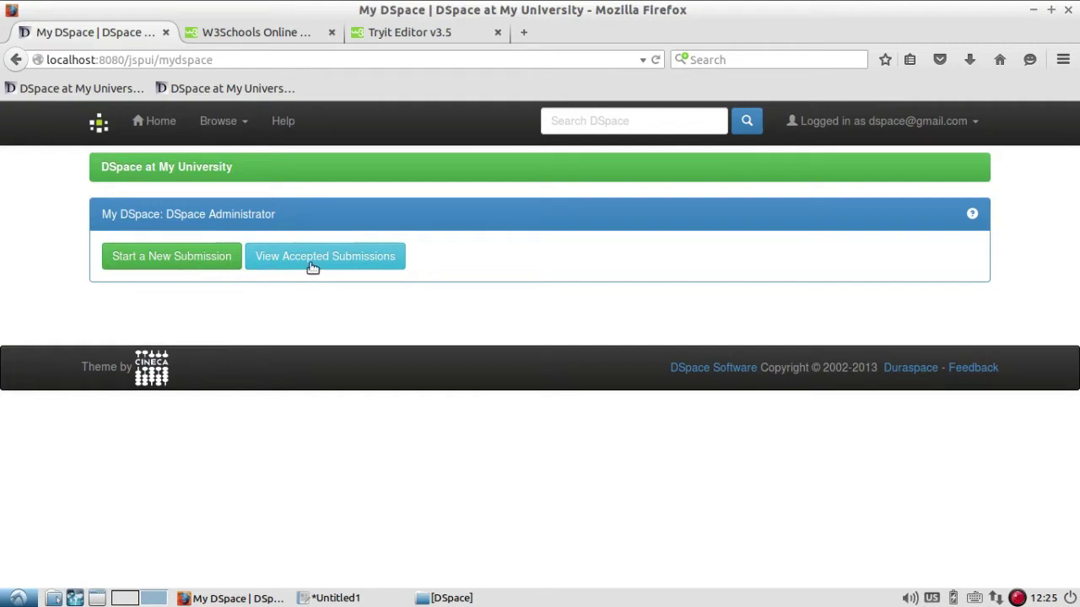
Start a new submission and choose the Librarian Guide > E-Newsltter collection.
{"action": "left_click", "coordinate": [205, 259]}
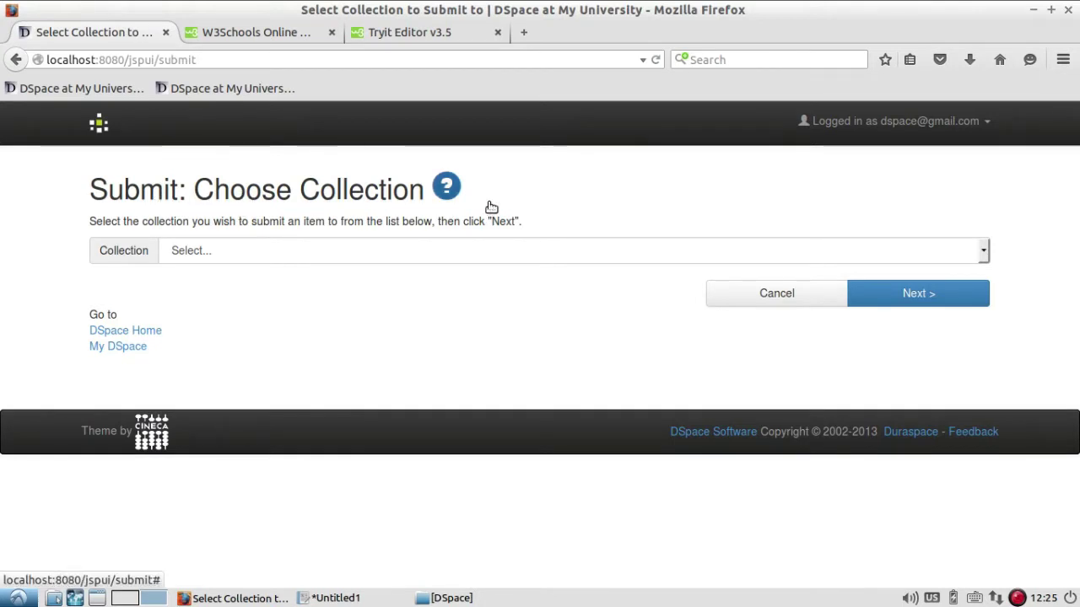
{"action": "left_click", "coordinate": [830, 253]}
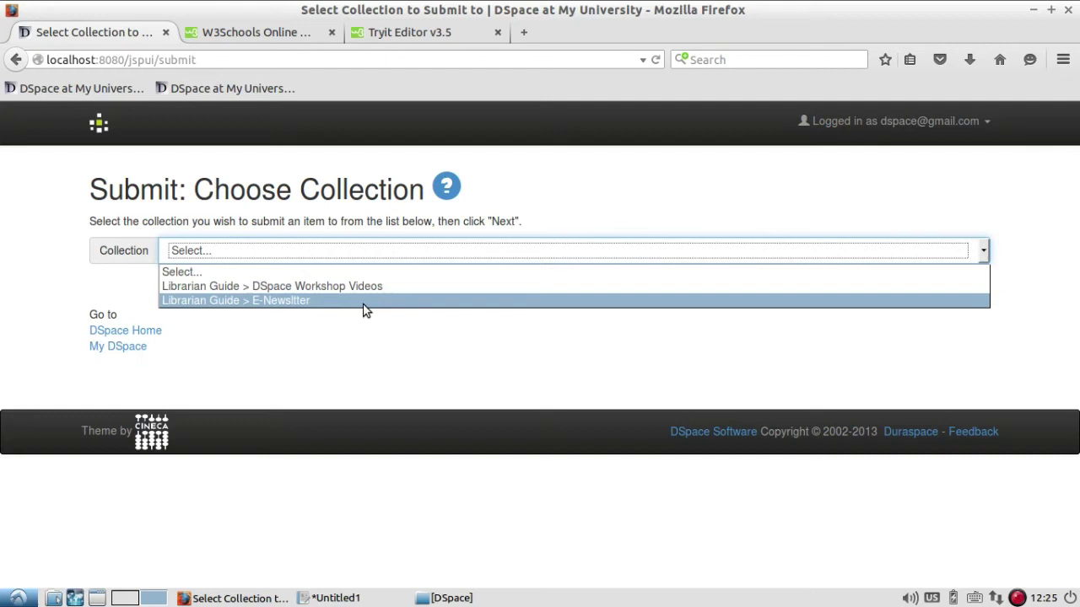
{"action": "left_click", "coordinate": [716, 302]}
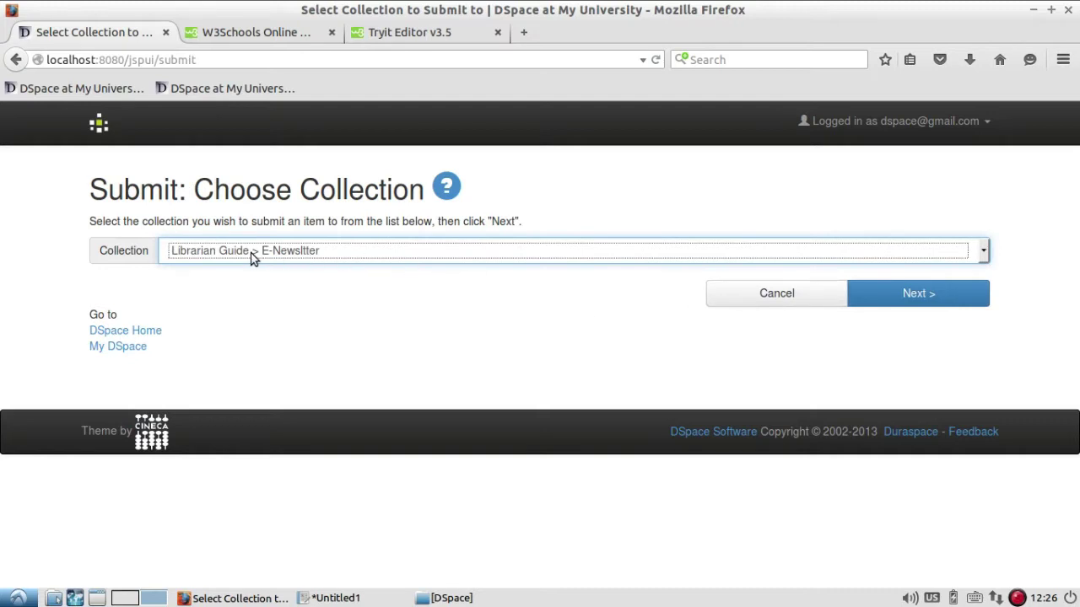
{"action": "left_click", "coordinate": [943, 298]}
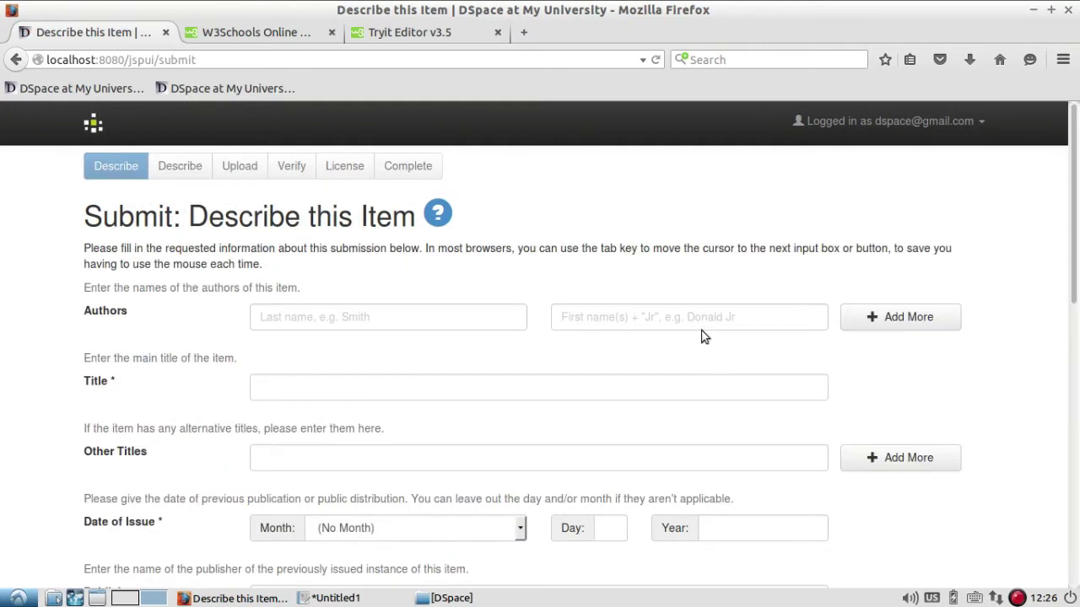
{"action": "left_click", "coordinate": [361, 317]}
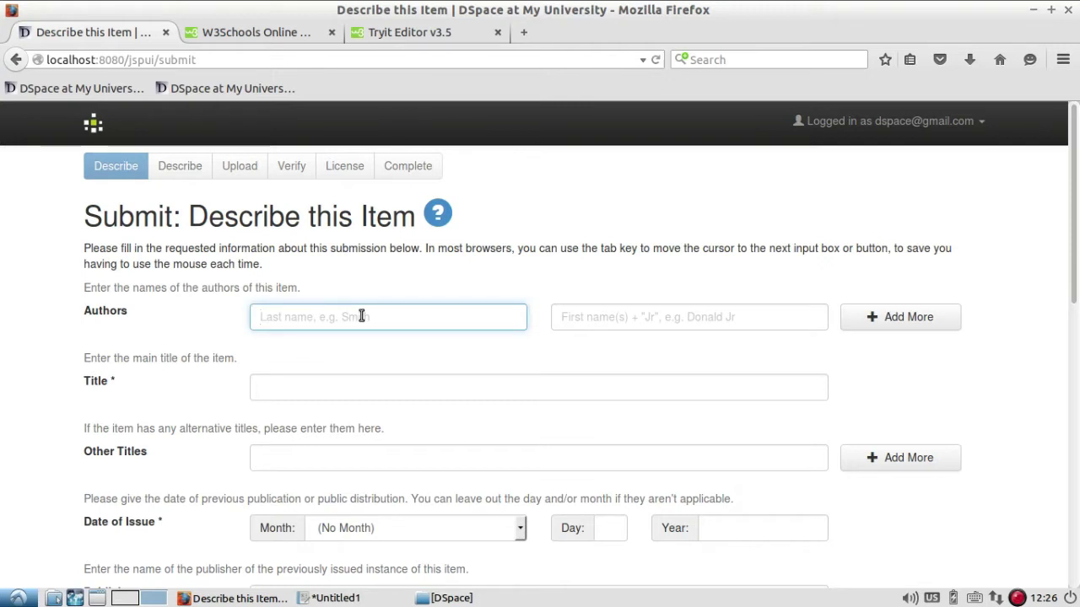
{"action": "type", "text": "Tripathi"}
{"action": "key", "text": "Tab"}
{"action": "type", "text": "DP"}
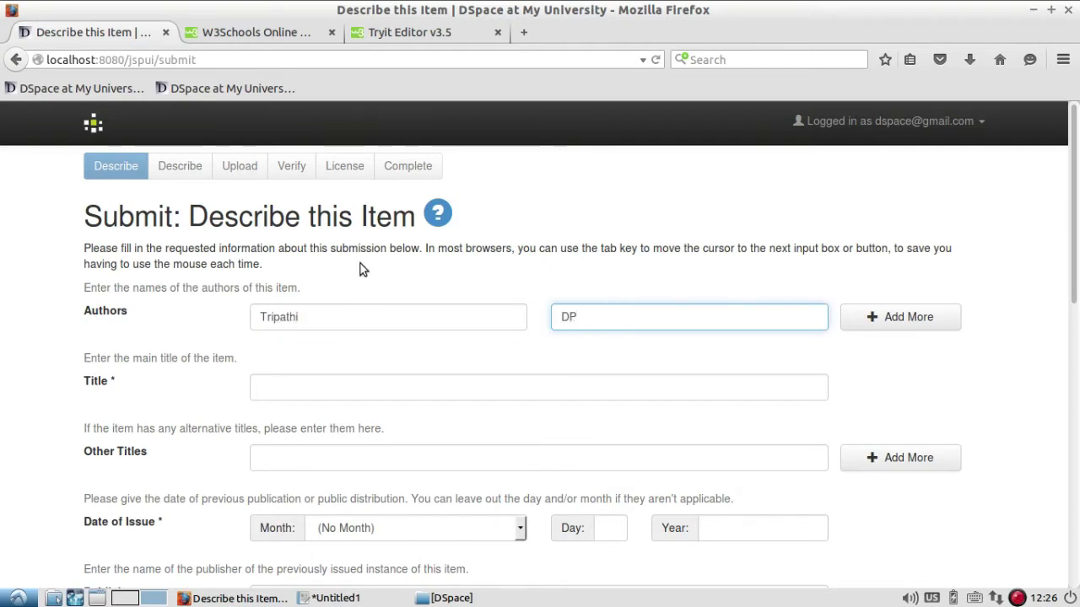
{"action": "left_click", "coordinate": [909, 321]}
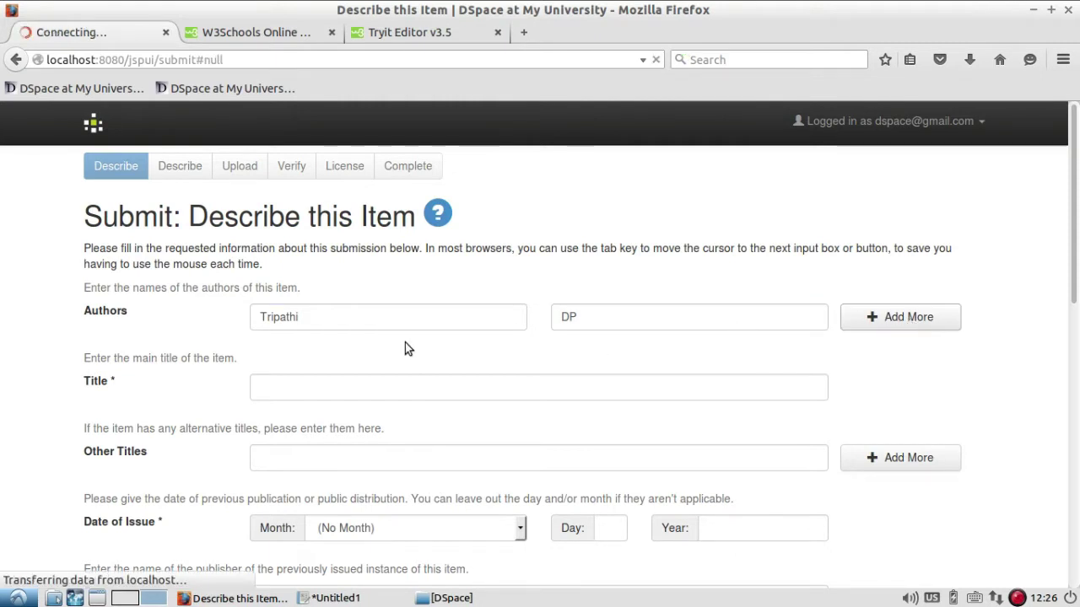
{"action": "left_click", "coordinate": [341, 344]}
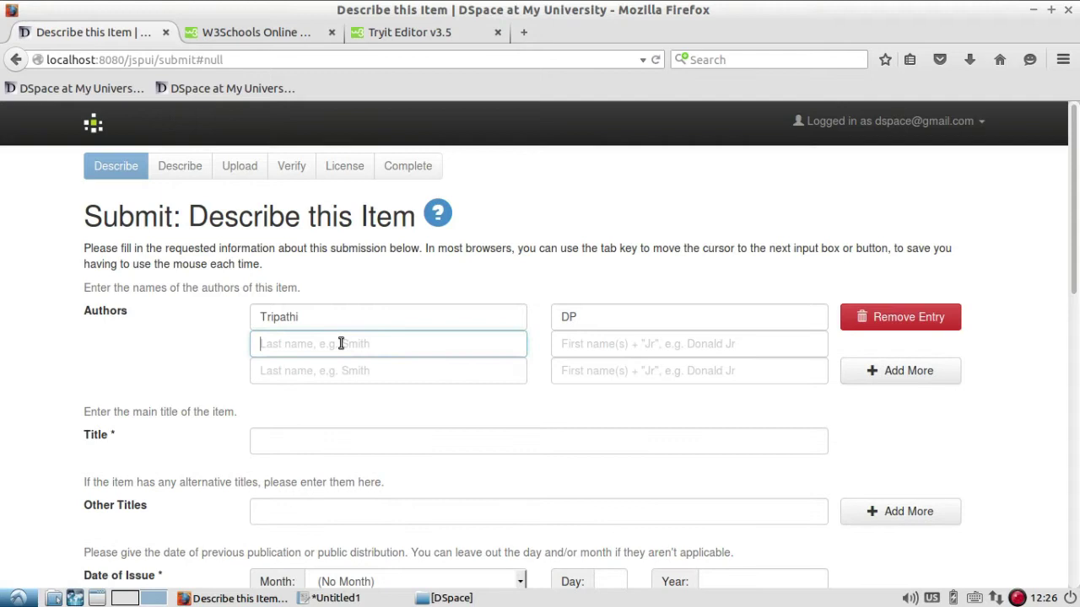
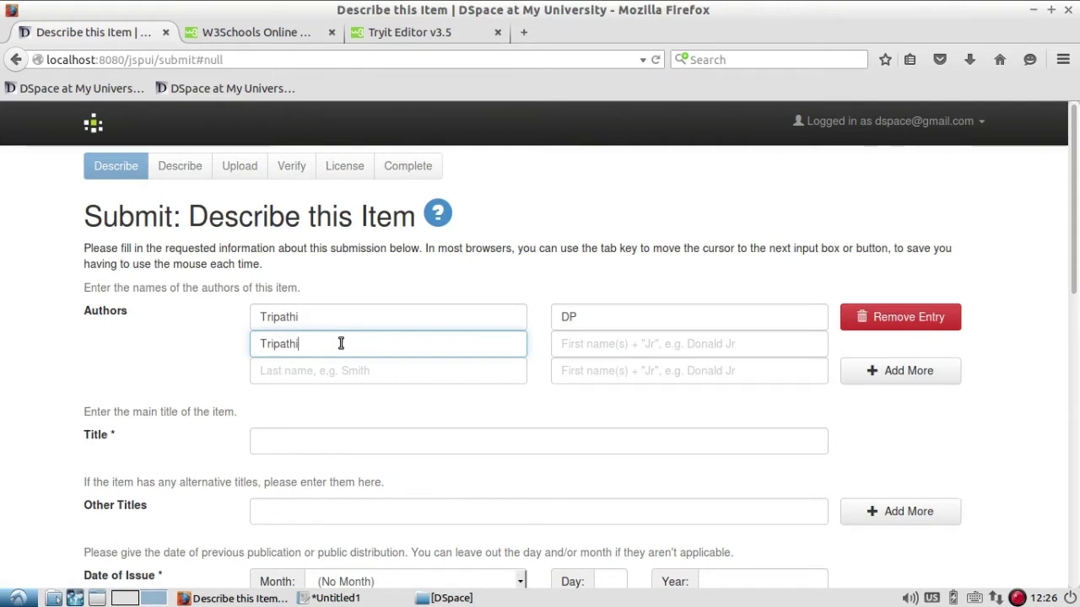
{"action": "key", "text": "Tab"}
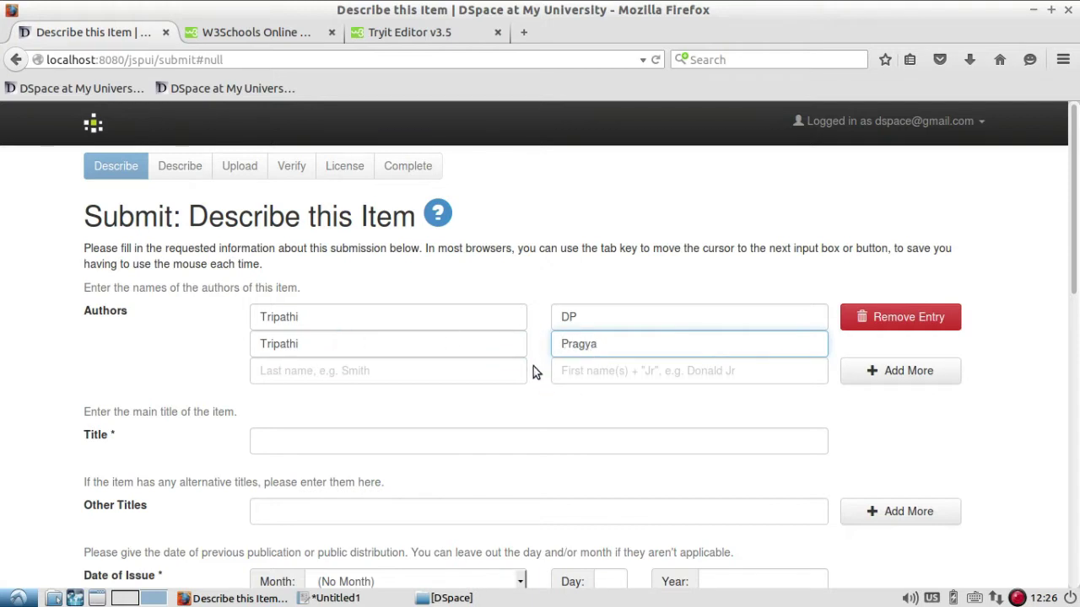
Enter the item title Monthly E-Newsletter Vol 1 Issue 1.
{"action": "scroll", "coordinate": [533, 372], "scroll_direction": "down", "scroll_amount": 2}
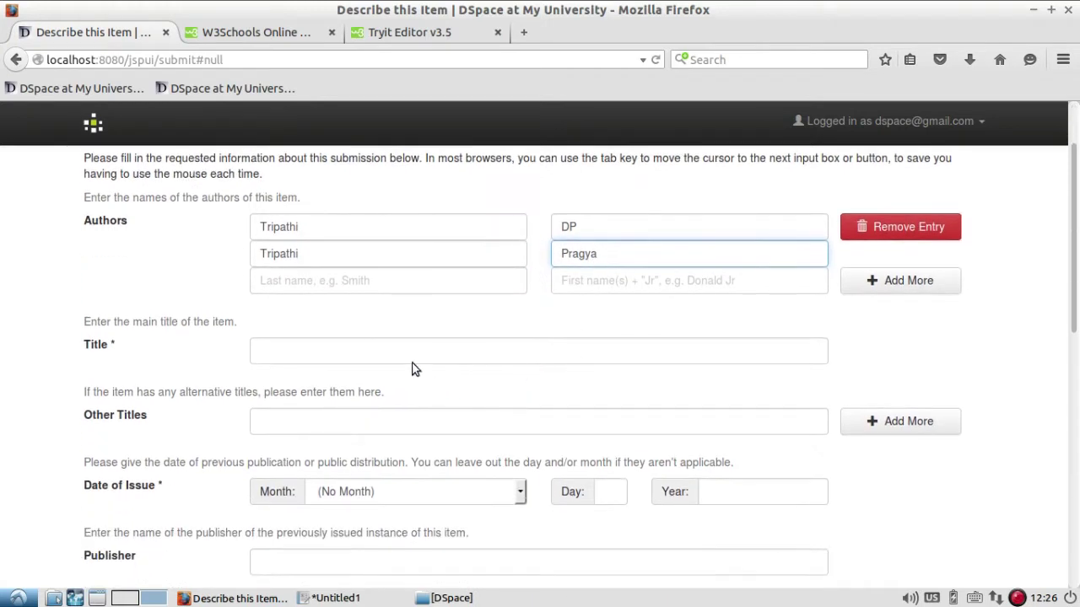
{"action": "left_click", "coordinate": [410, 354]}
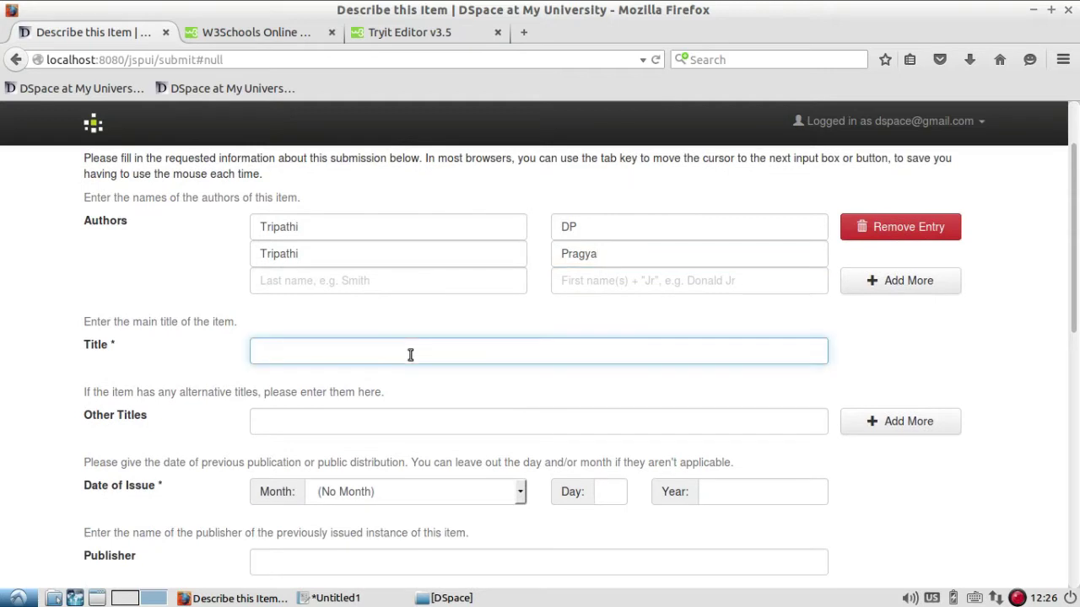
{"action": "type", "text": "E"}
{"action": "type", "text": "-Newsl"}
{"action": "type", "text": "etter "}
{"action": "type", "text": "Monthly "}
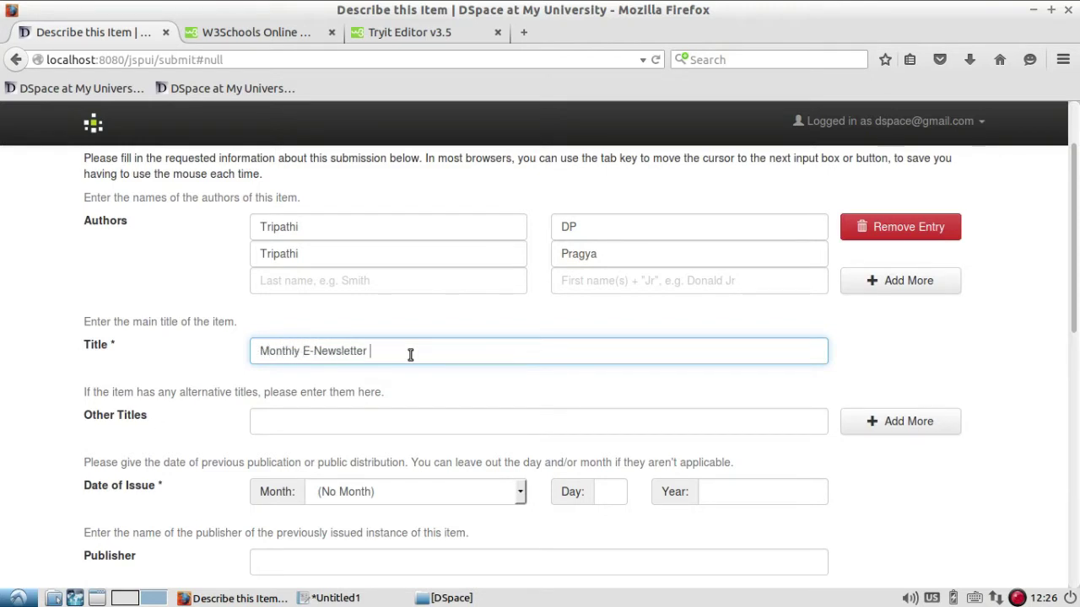
{"action": "type", "text": "Vol 1 Issue"}
{"action": "type", "text": "1"}
{"action": "scroll", "coordinate": [455, 381], "scroll_direction": "down", "scroll_amount": 2}
Set the issue date to 1 June 2017.
{"action": "left_click", "coordinate": [477, 399]}
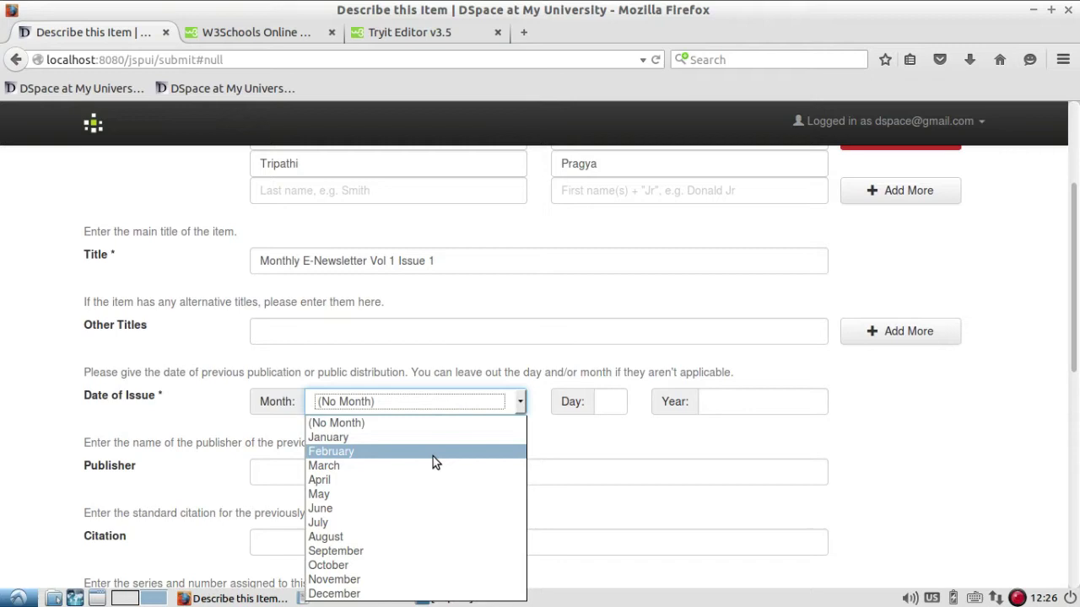
{"action": "left_click", "coordinate": [372, 509]}
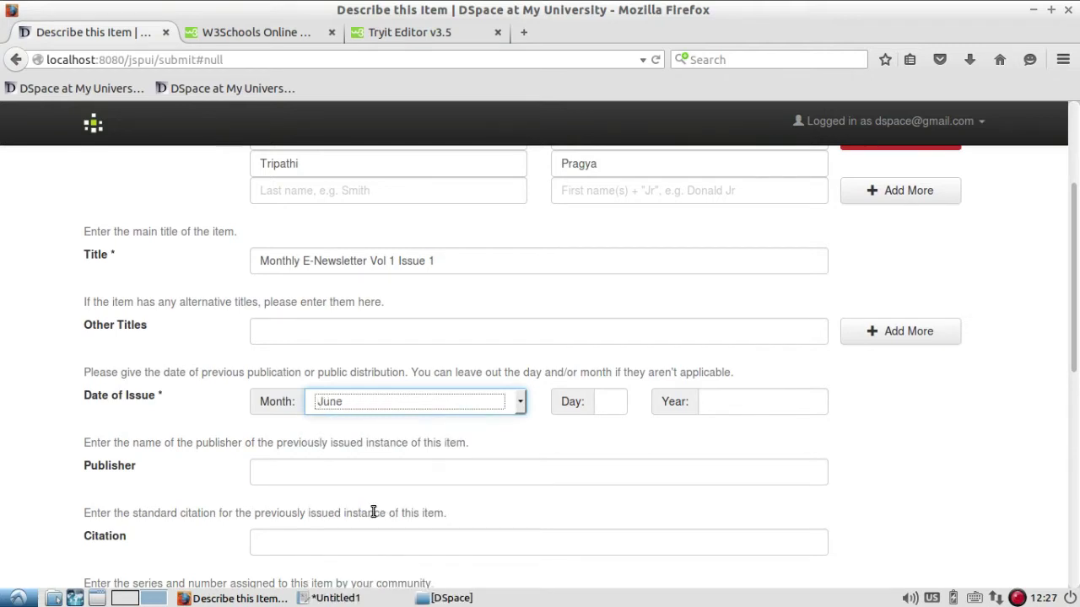
{"action": "left_click", "coordinate": [728, 403]}
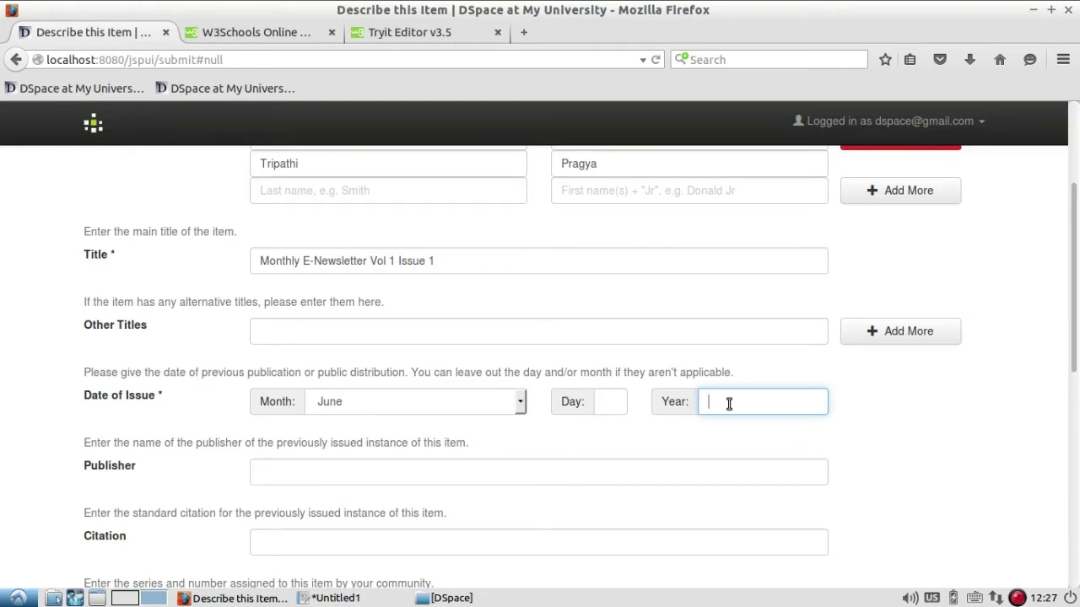
{"action": "type", "text": "2017"}
{"action": "key", "text": "shift+Tab"}
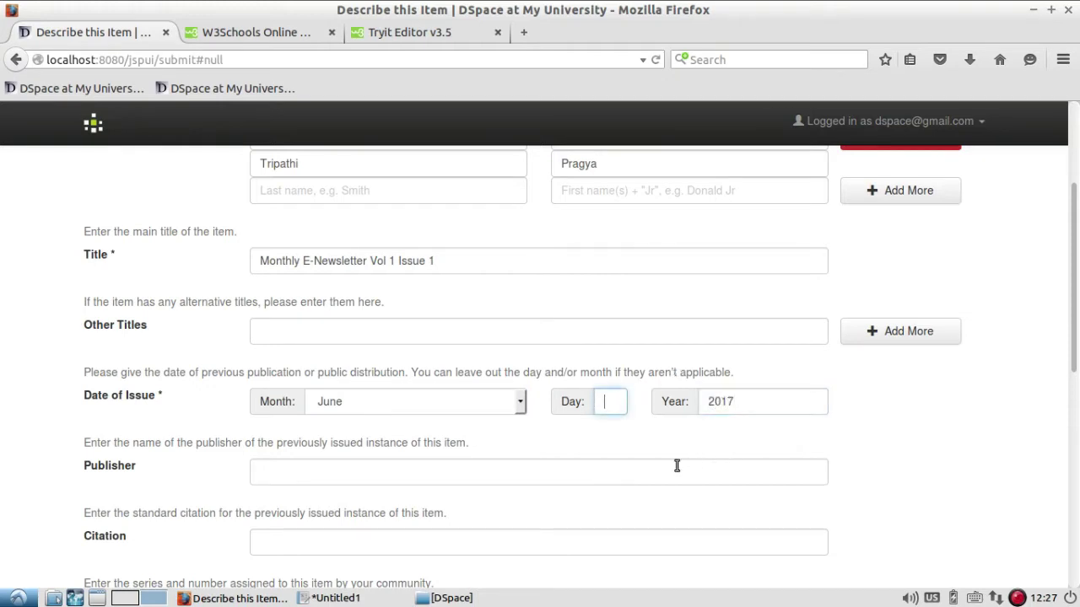
{"action": "type", "text": "1"}
{"action": "scroll", "coordinate": [628, 456], "scroll_direction": "down", "scroll_amount": 2}
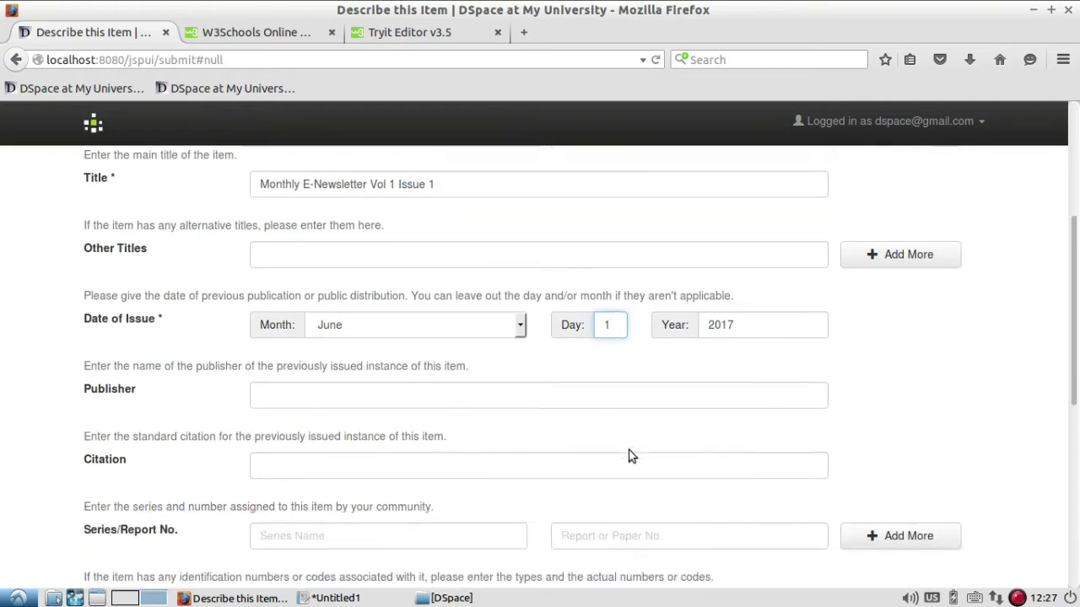
{"action": "left_click", "coordinate": [377, 379]}
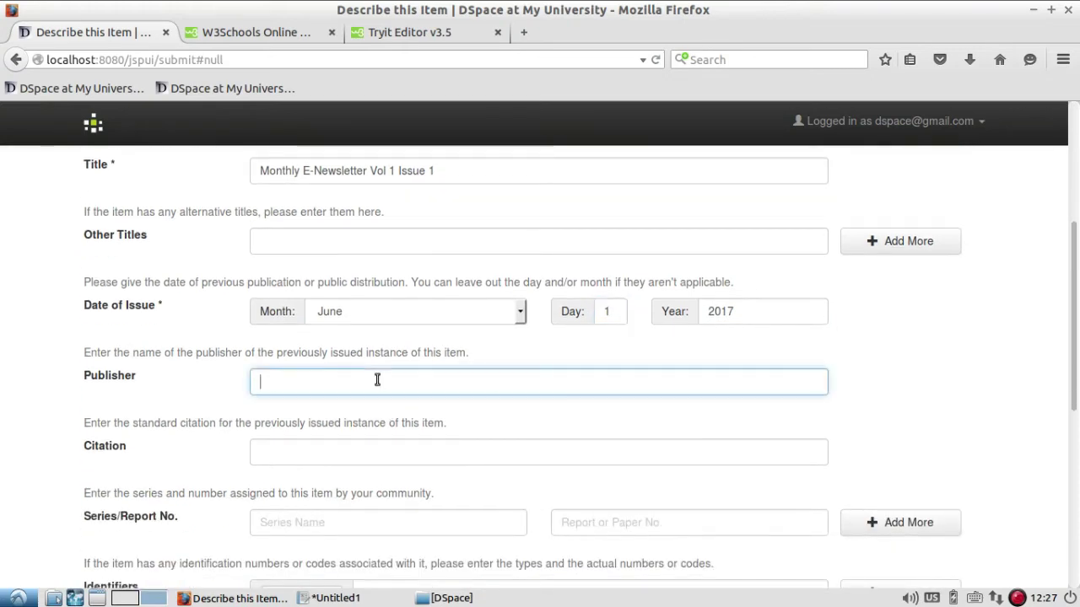
{"action": "type", "text": "D"}
{"action": "key", "text": "BackSpace"}
{"action": "type", "text": "Librarian Guide"}
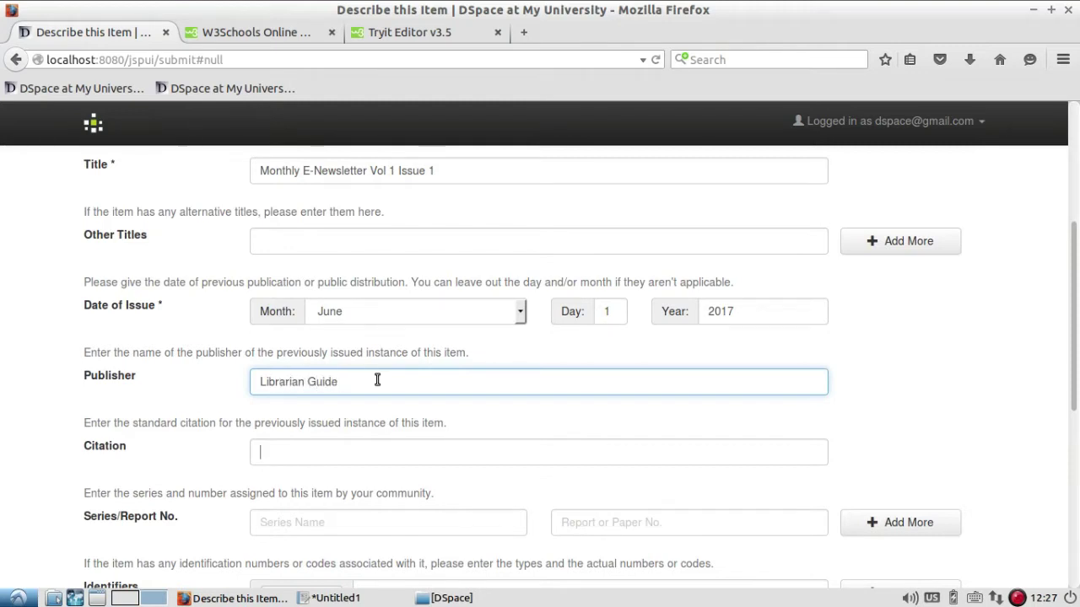
{"action": "key", "text": "Tab"}
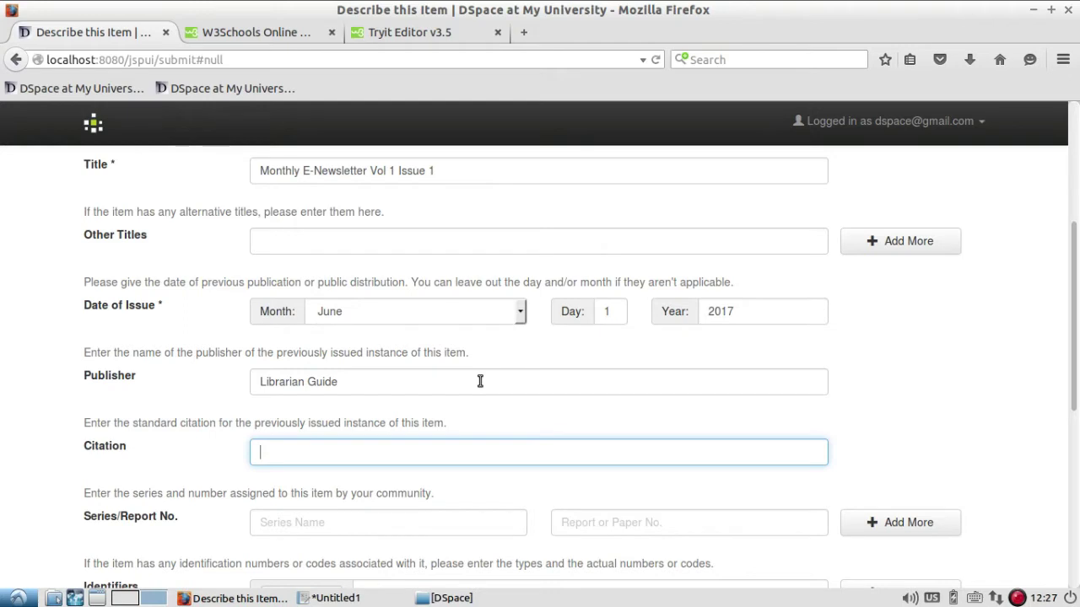
{"action": "type", "text": "www.dptripathi.in"}
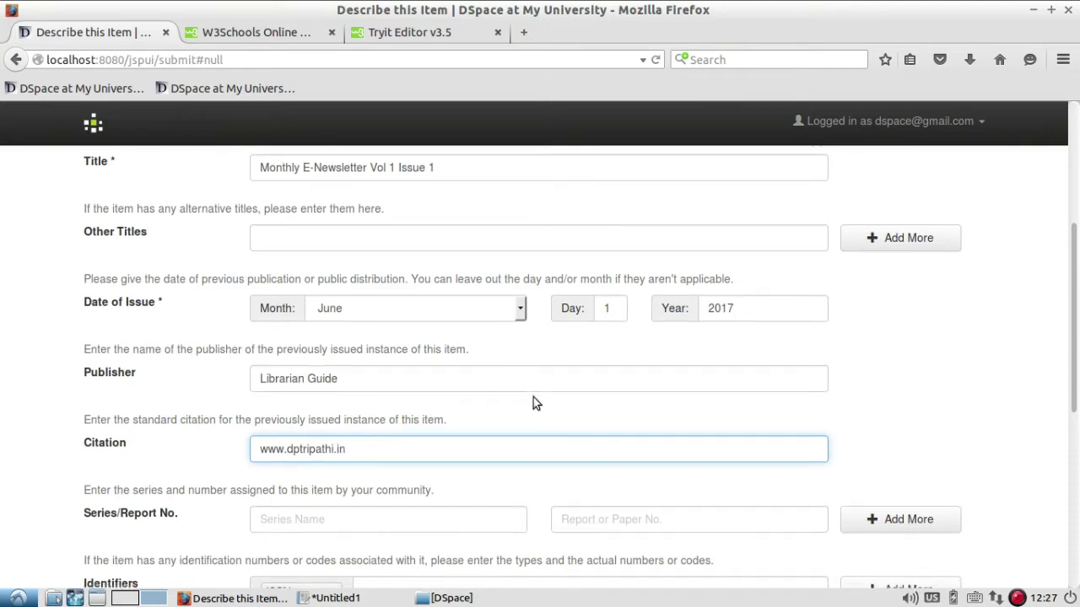
{"action": "scroll", "coordinate": [533, 397], "scroll_direction": "down", "scroll_amount": 1}
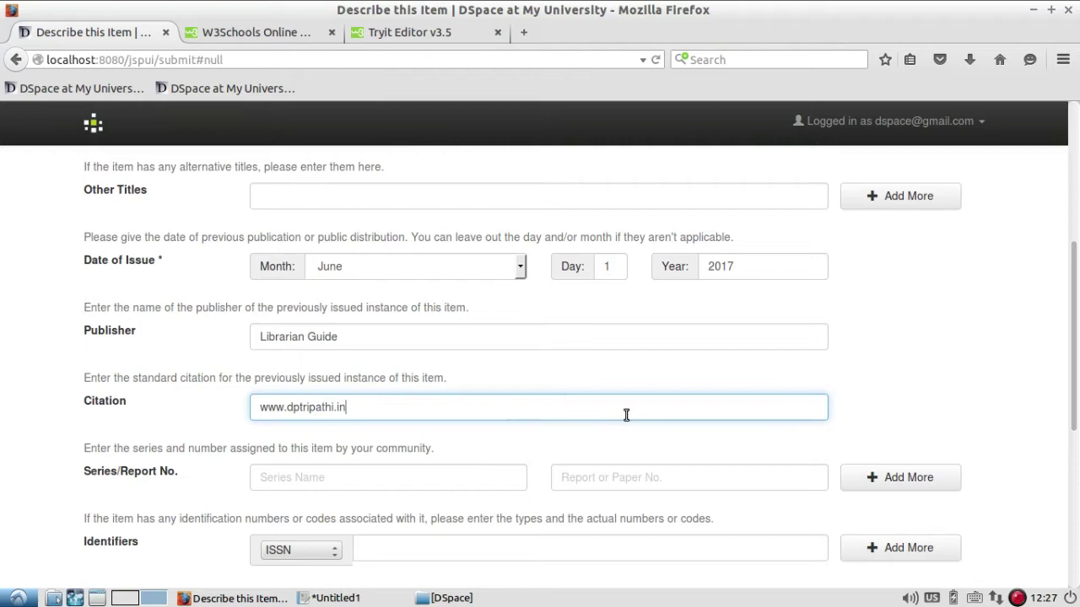
Set the item type to Article.
{"action": "scroll", "coordinate": [626, 415], "scroll_direction": "down", "scroll_amount": 2}
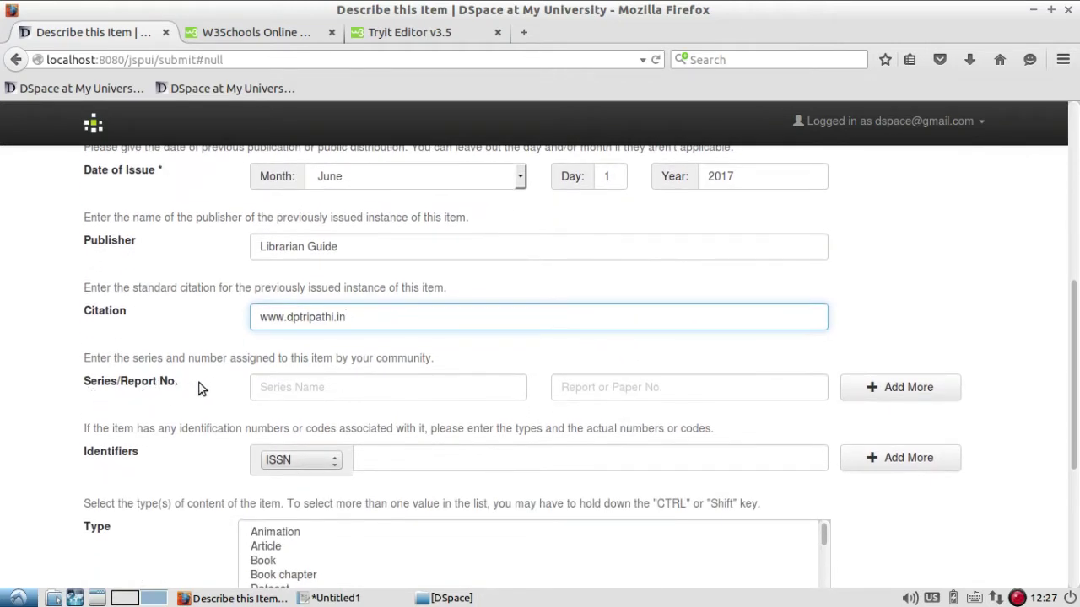
{"action": "scroll", "coordinate": [495, 380], "scroll_direction": "down", "scroll_amount": 3}
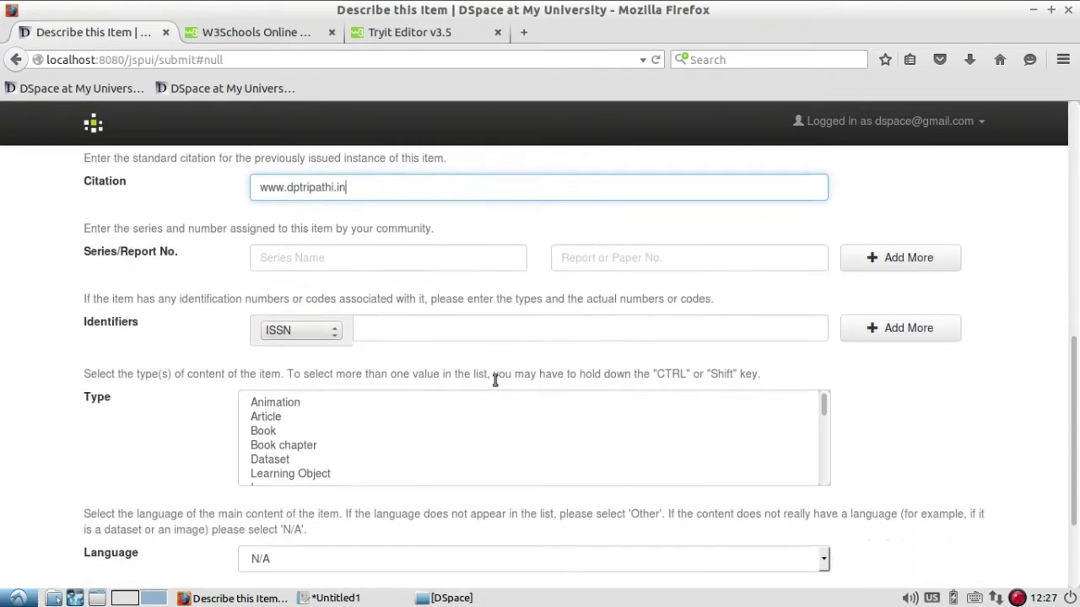
{"action": "left_click", "coordinate": [277, 413]}
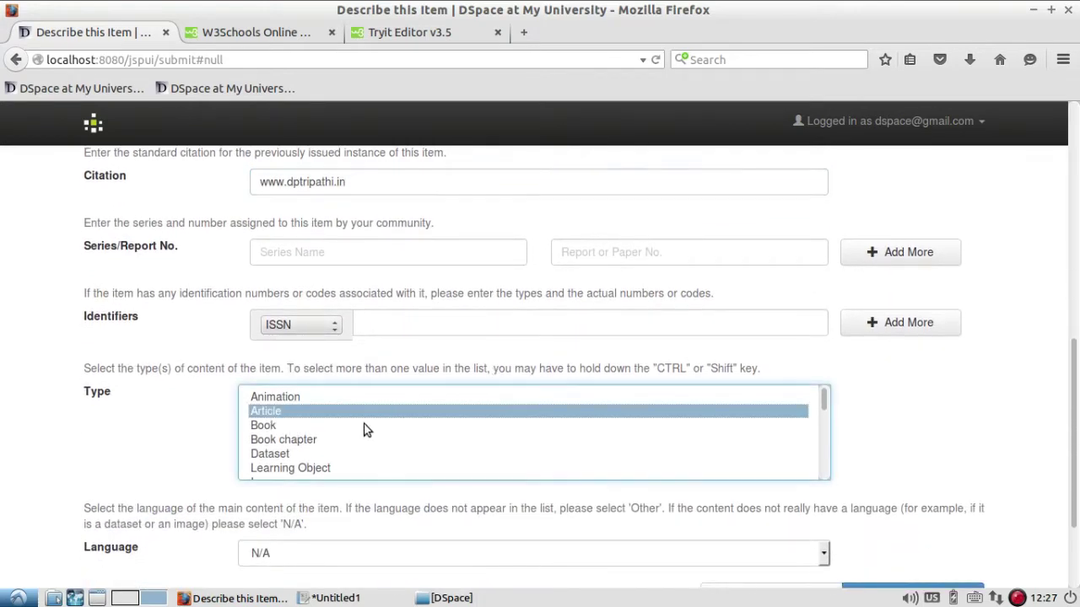
{"action": "left_click", "coordinate": [320, 326]}
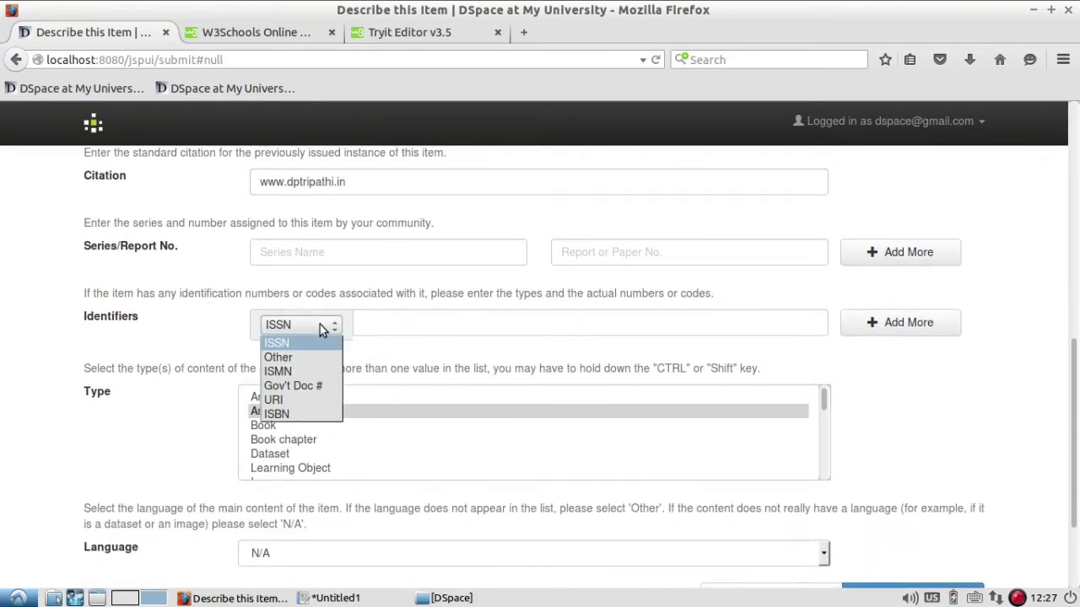
{"action": "left_click", "coordinate": [299, 400]}
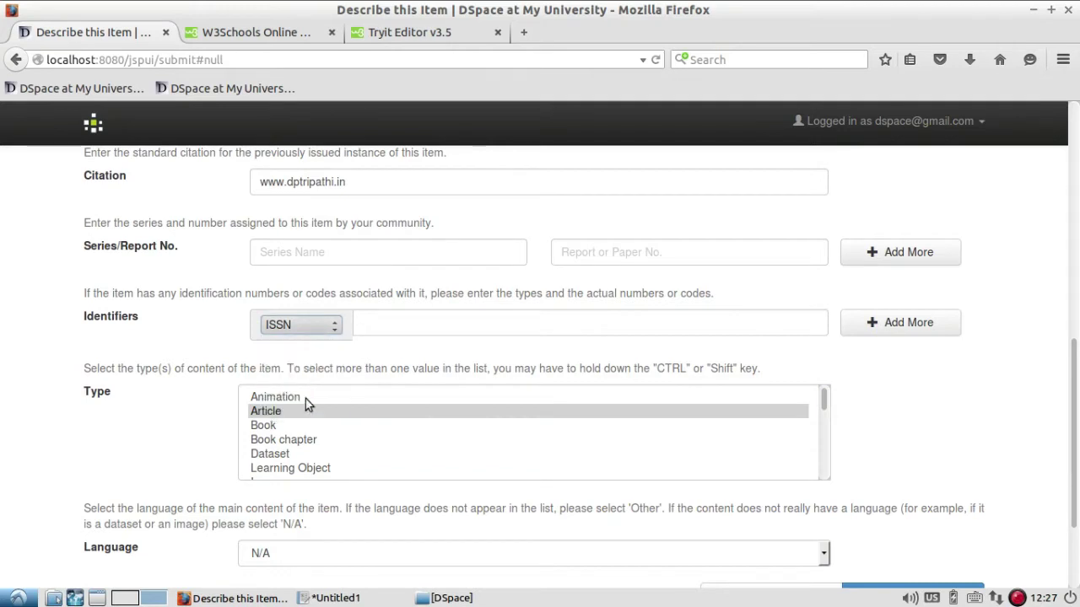
{"action": "left_click", "coordinate": [408, 327]}
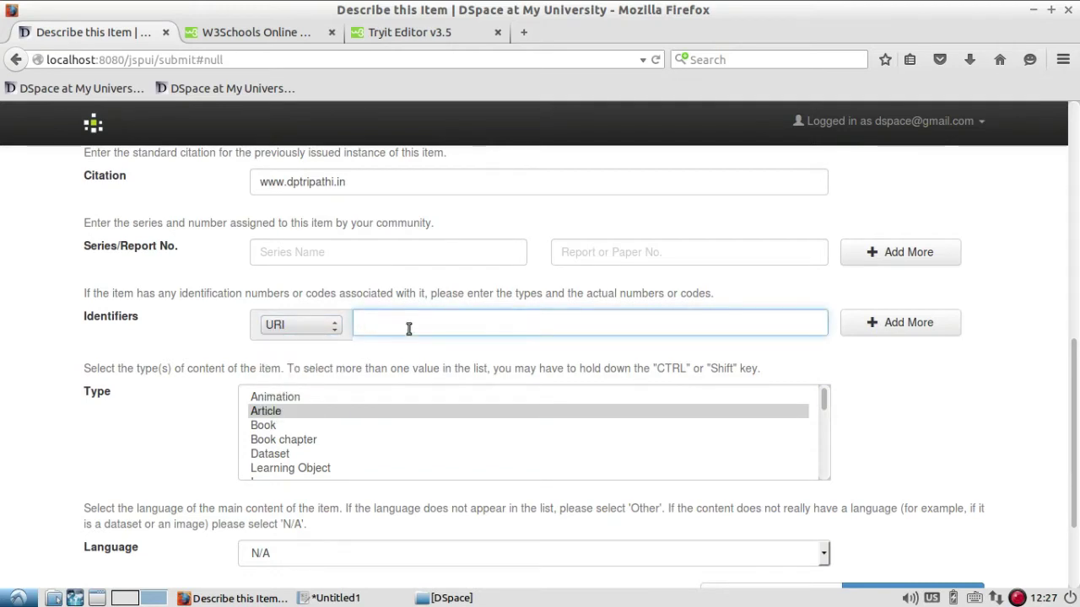
{"action": "type", "text": "www.dptripathi.in/"}
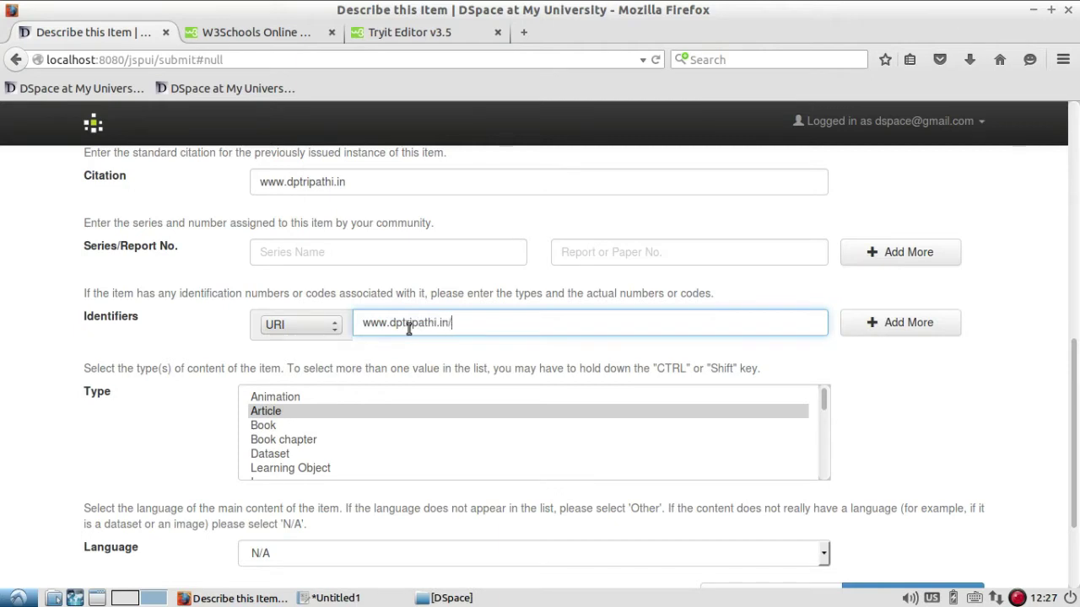
{"action": "type", "text": "download/LG/"}
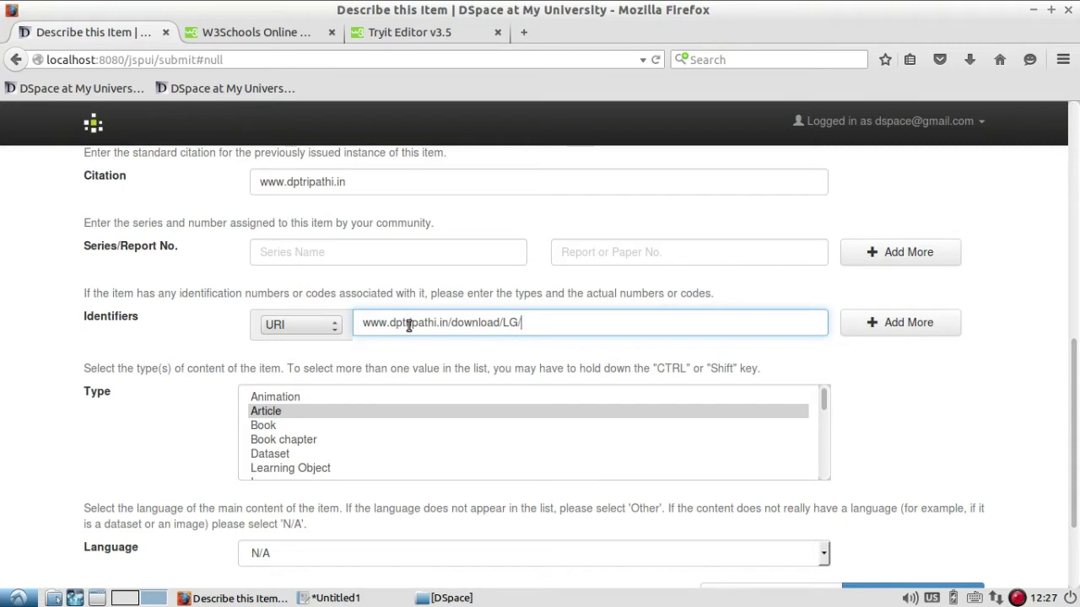
{"action": "type", "text": "v1."}
{"action": "type", "text": "n1."}
{"action": "type", "text": "pdf"}
{"action": "scroll", "coordinate": [548, 372], "scroll_direction": "down", "scroll_amount": 1}
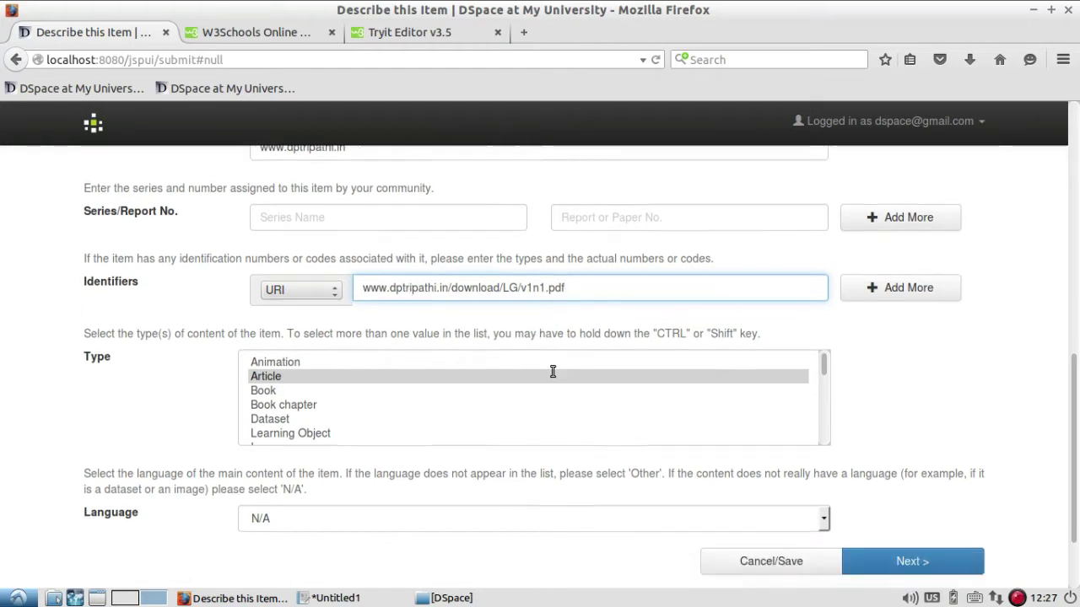
{"action": "scroll", "coordinate": [203, 444], "scroll_direction": "down", "scroll_amount": 2}
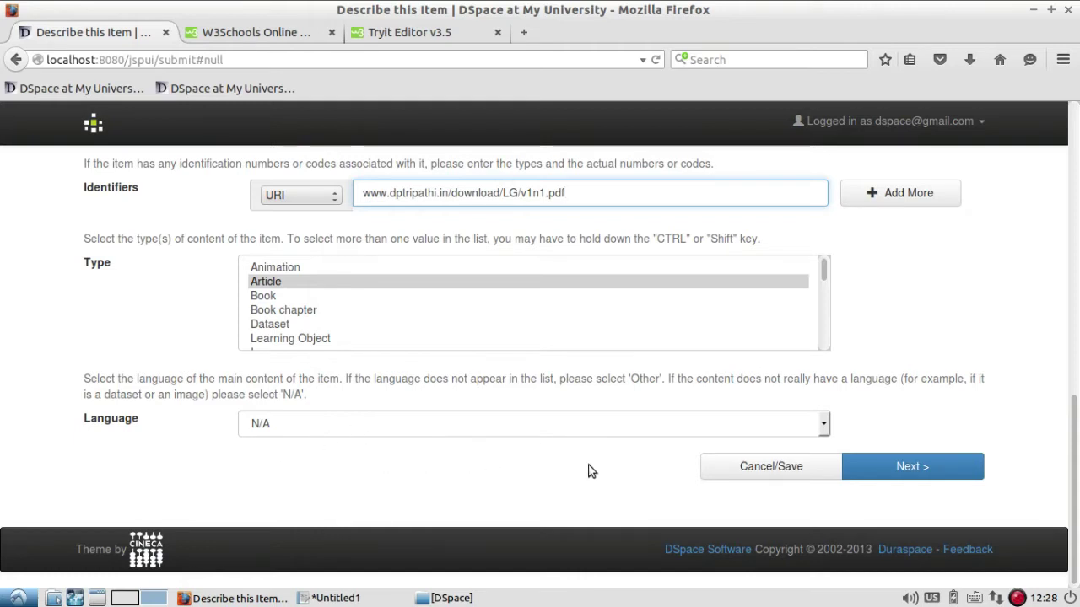
{"action": "left_click", "coordinate": [934, 476]}
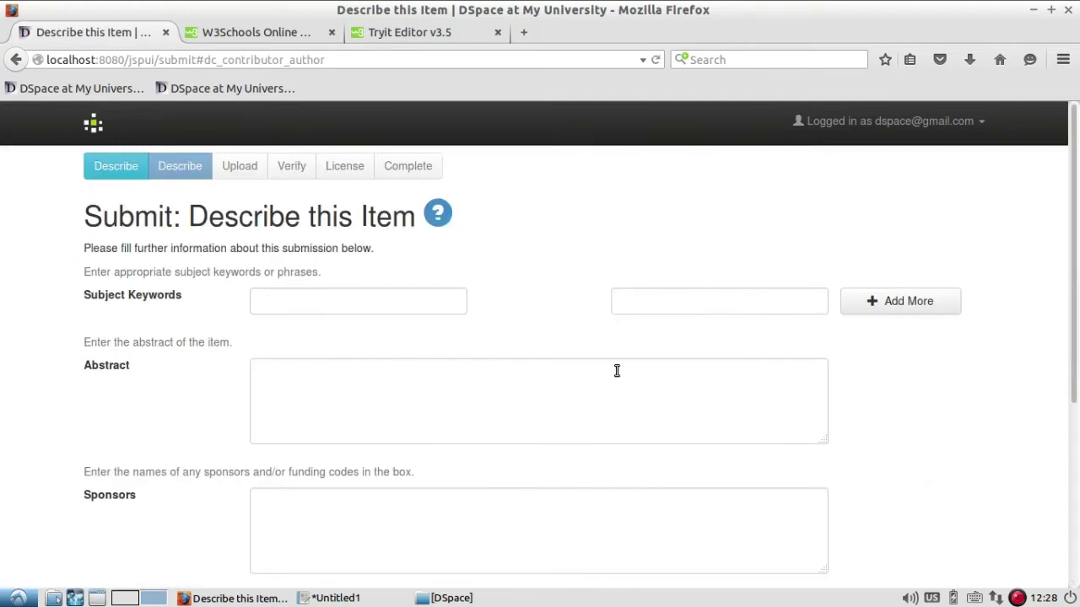
Fill four subject keyword fields with Library, Joomla, DSpace and Koha, adding more fields as needed.
{"action": "left_click", "coordinate": [378, 301]}
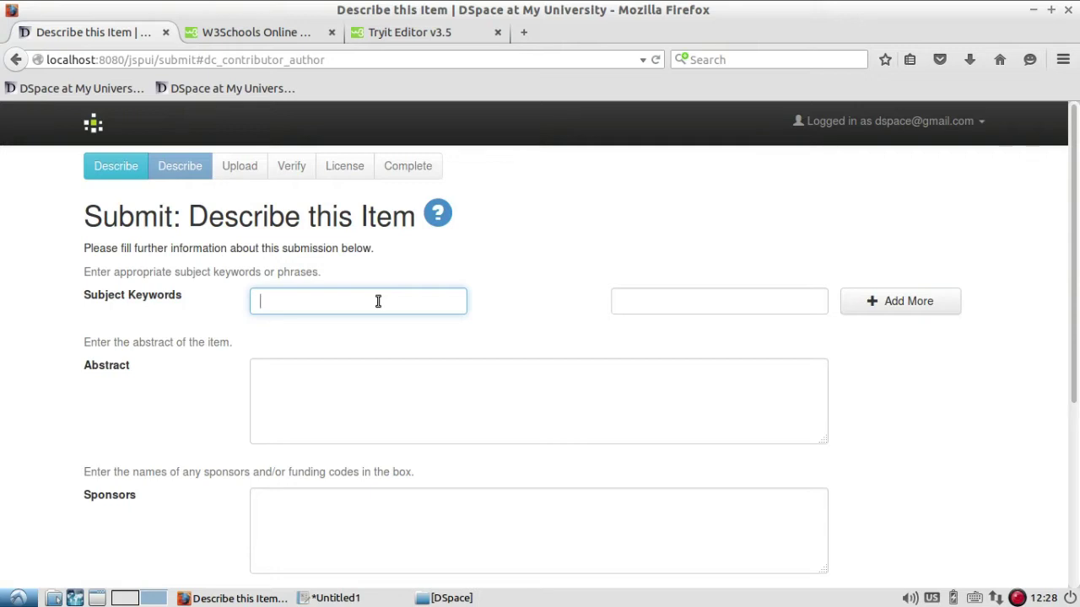
{"action": "type", "text": "Library"}
{"action": "key", "text": "Tab"}
{"action": "type", "text": "Joom"}
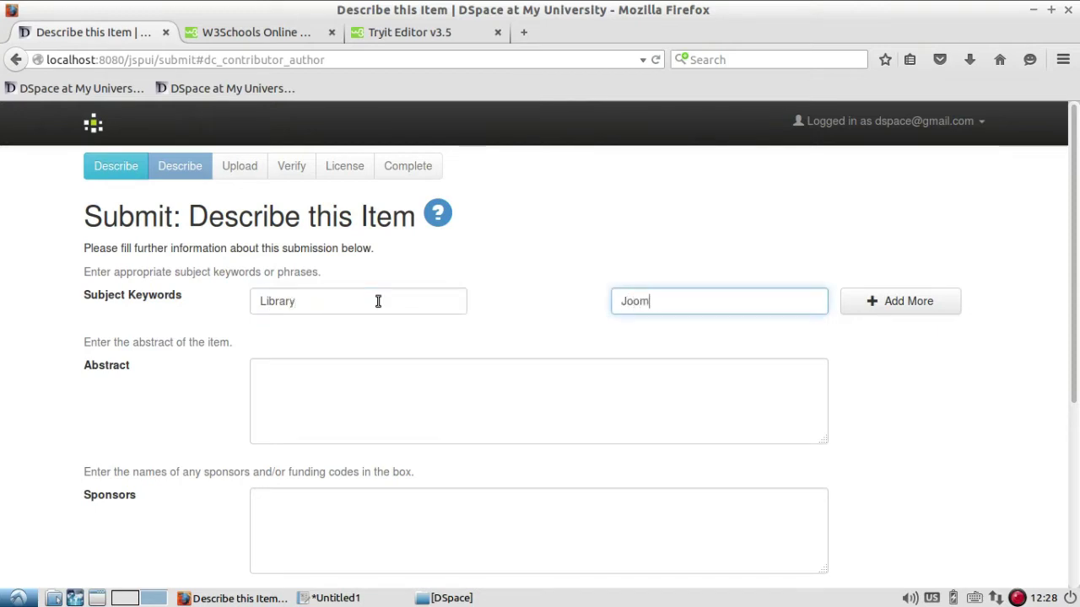
{"action": "left_click", "coordinate": [906, 301]}
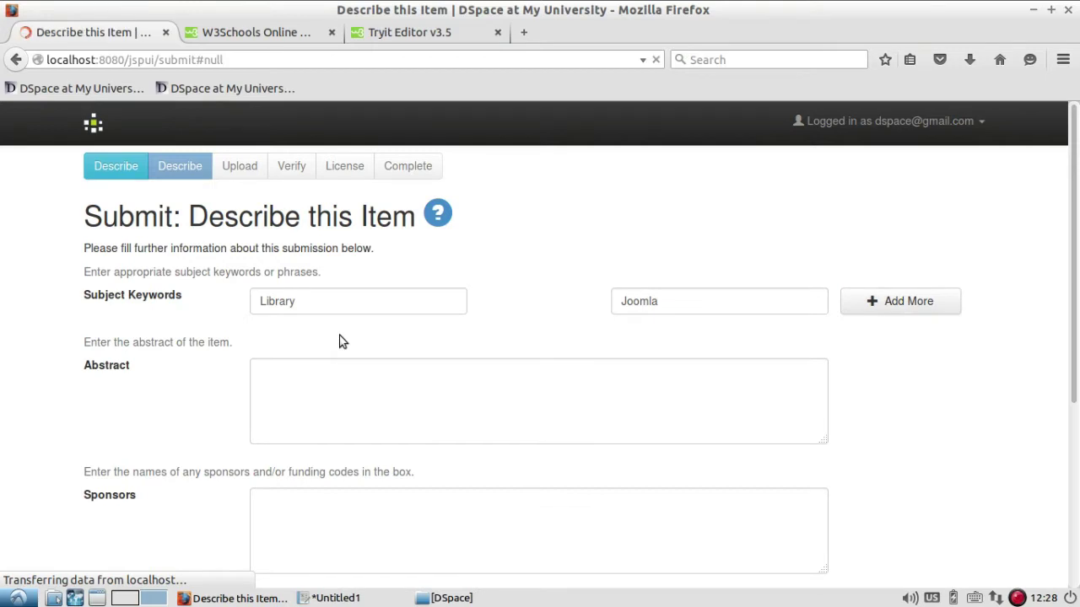
{"action": "left_click", "coordinate": [370, 337]}
{"action": "type", "text": "D"}
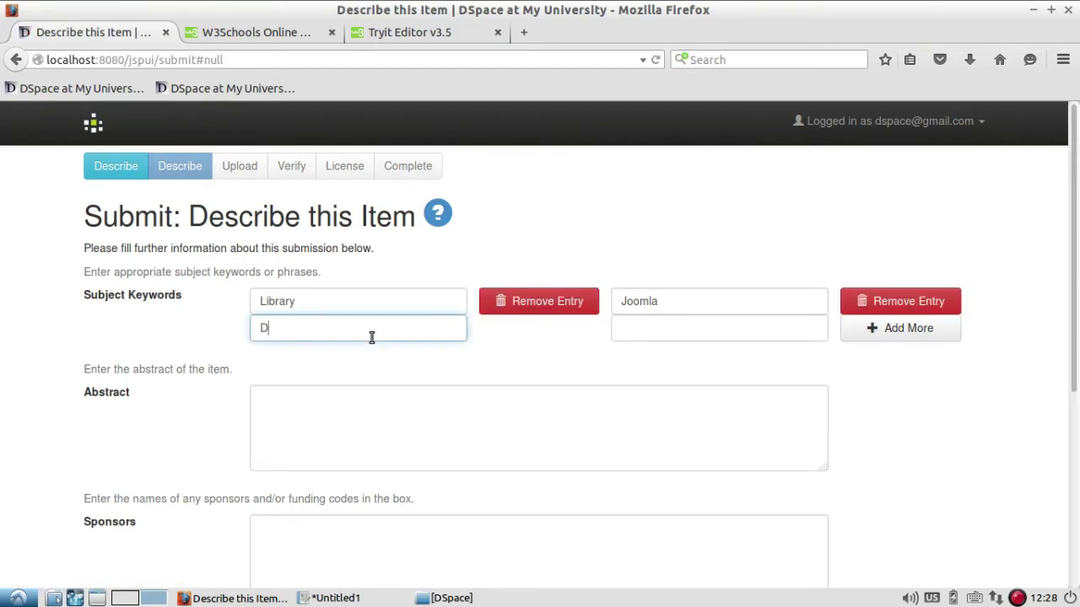
{"action": "type", "text": "Space"}
{"action": "key", "text": "Tab"}
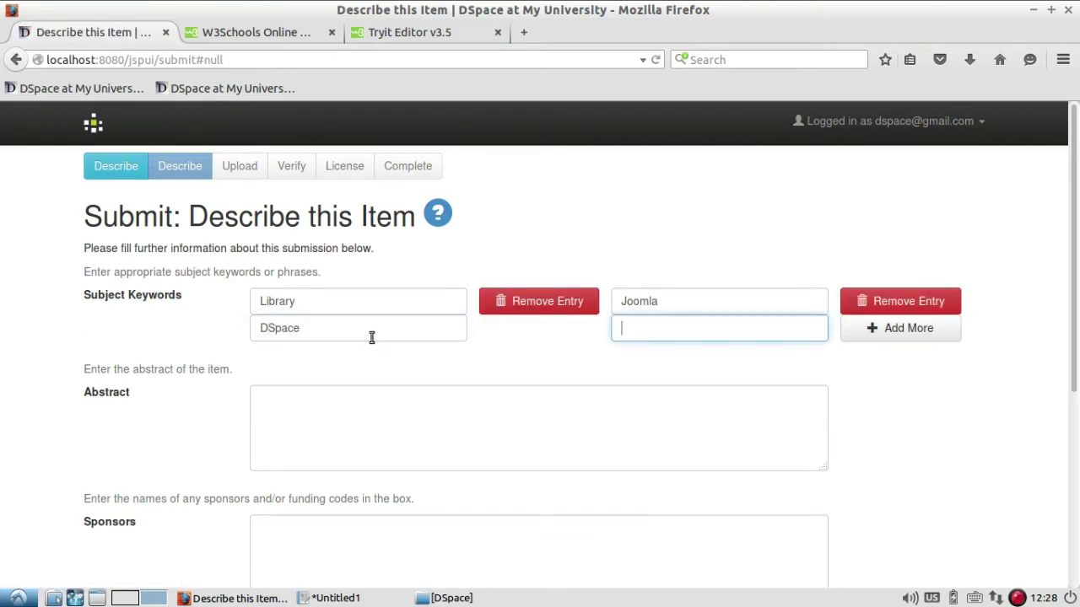
{"action": "type", "text": "Koha"}
{"action": "scroll", "coordinate": [469, 346], "scroll_direction": "down", "scroll_amount": 2}
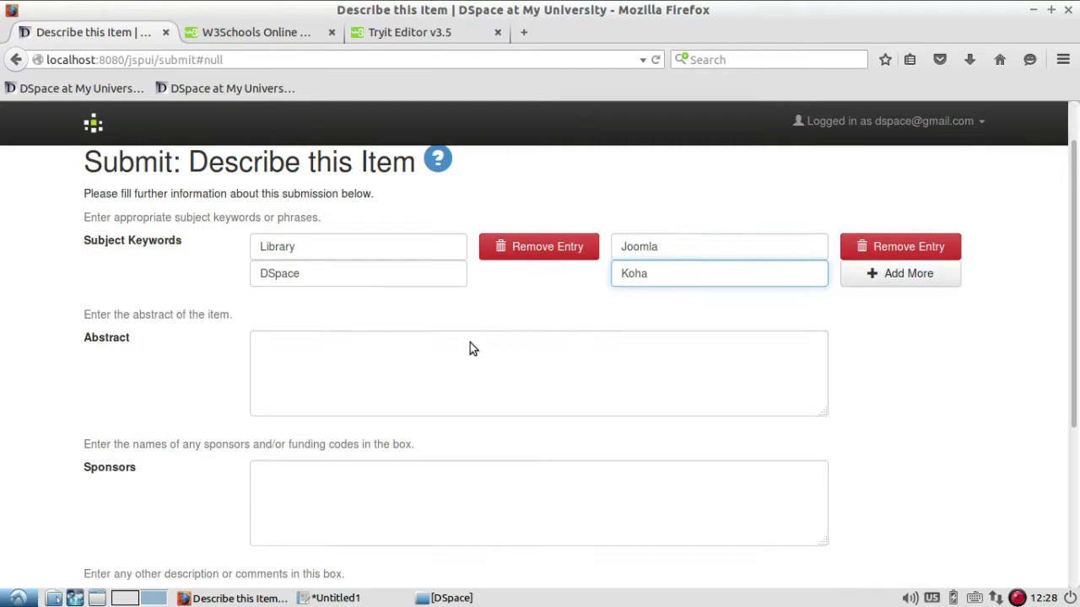
Write the abstract "This e-newsletter covers the following topics".
{"action": "left_click", "coordinate": [446, 319]}
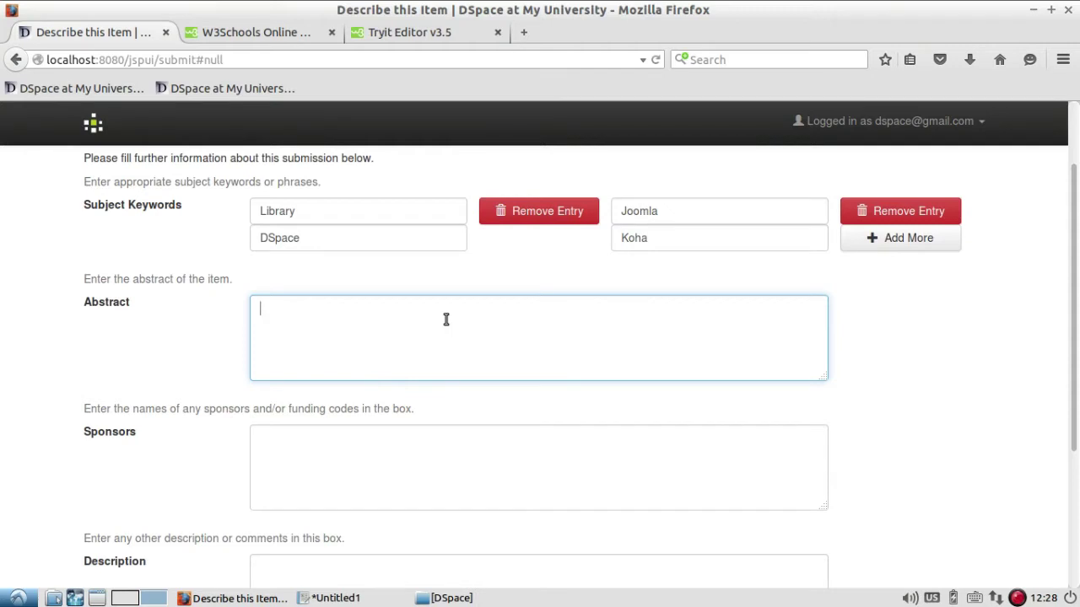
{"action": "type", "text": "This e-newsletter covers"}
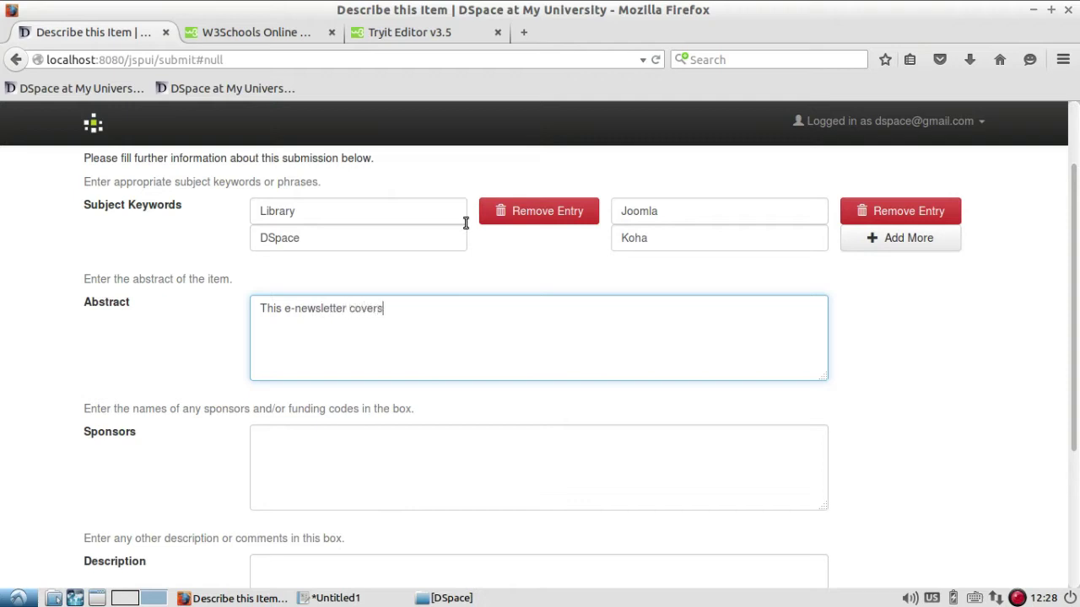
{"action": "type", "text": " the fllow"}
{"action": "key", "text": "BackSpace"}
{"action": "key", "text": "BackSpace"}
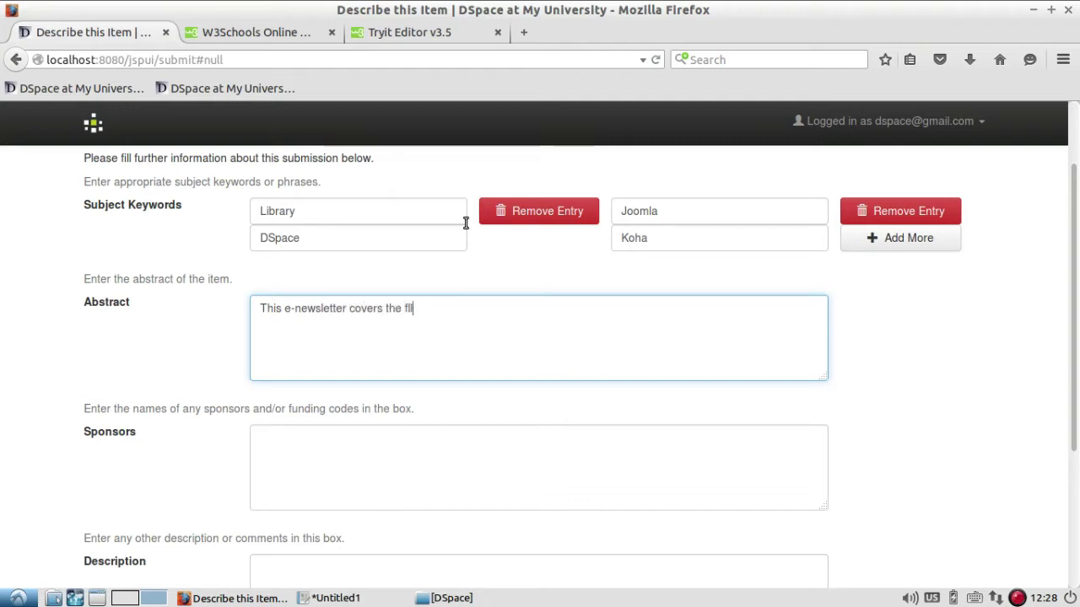
{"action": "type", "text": "lowing"}
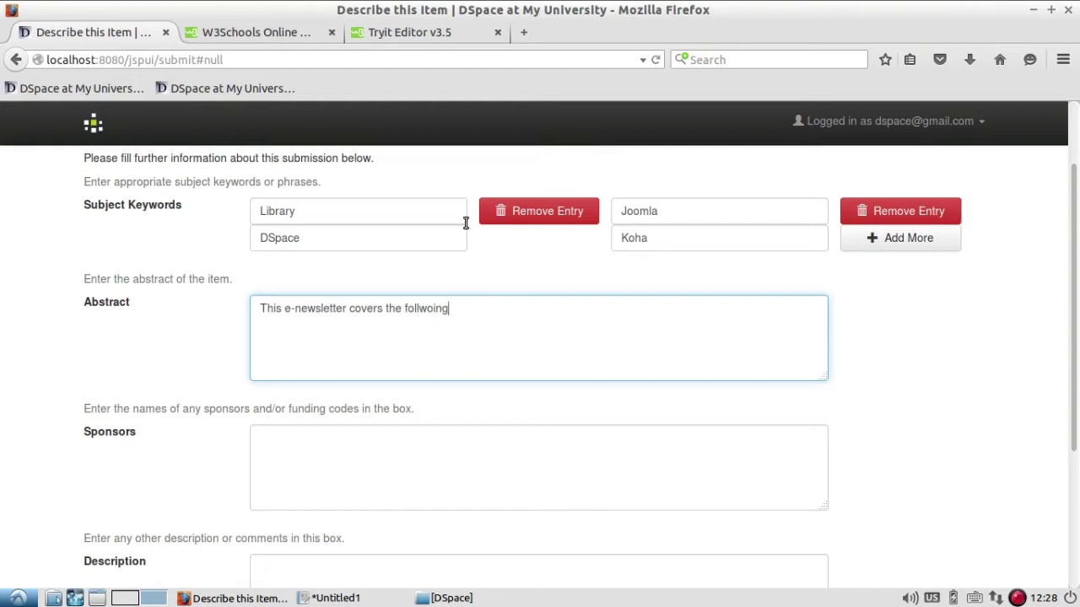
{"action": "key", "text": "BackSpace"}
{"action": "key", "text": "BackSpace"}
{"action": "key", "text": "BackSpace"}
{"action": "key", "text": "BackSpace"}
{"action": "key", "text": "BackSpace"}
{"action": "type", "text": "owing topics"}
Leave Sponsors and Description empty and continue to the Upload a File step.
{"action": "scroll", "coordinate": [480, 313], "scroll_direction": "down", "scroll_amount": 2}
{"action": "left_click", "coordinate": [479, 354]}
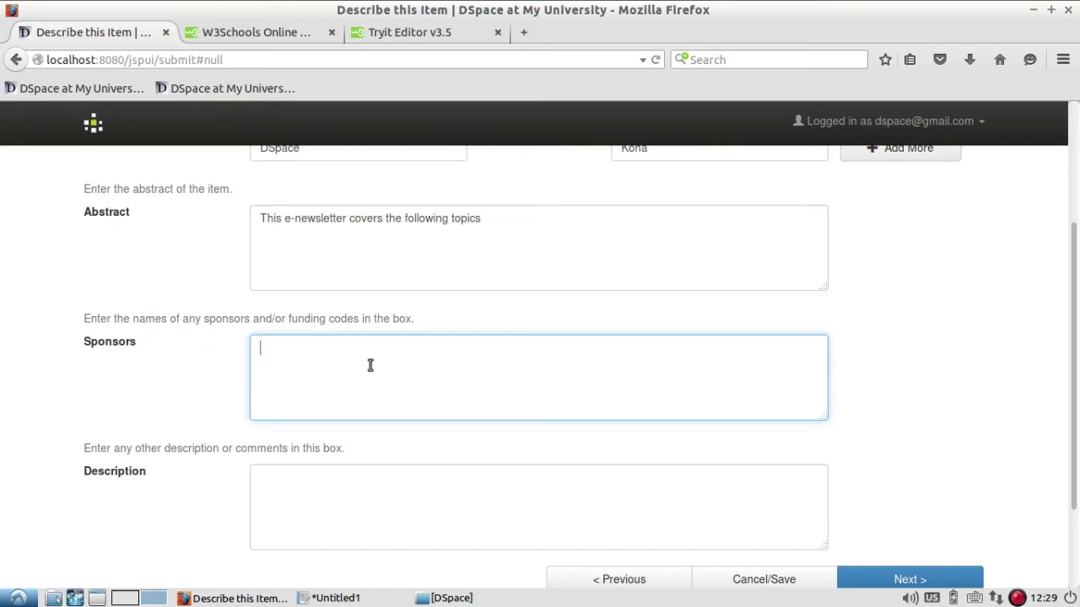
{"action": "scroll", "coordinate": [475, 391], "scroll_direction": "down", "scroll_amount": 2}
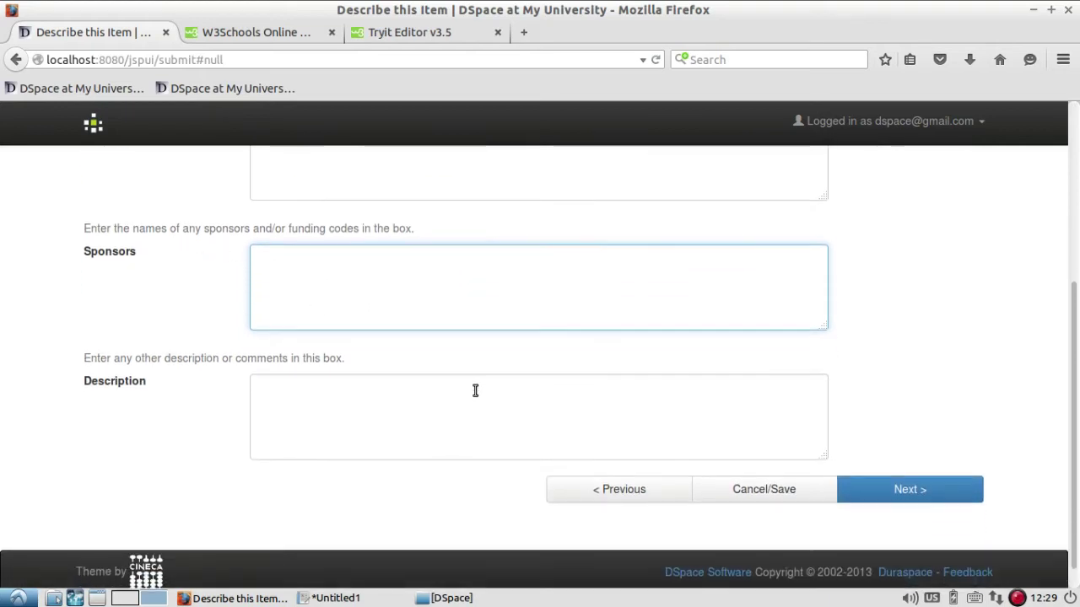
{"action": "left_click", "coordinate": [397, 397]}
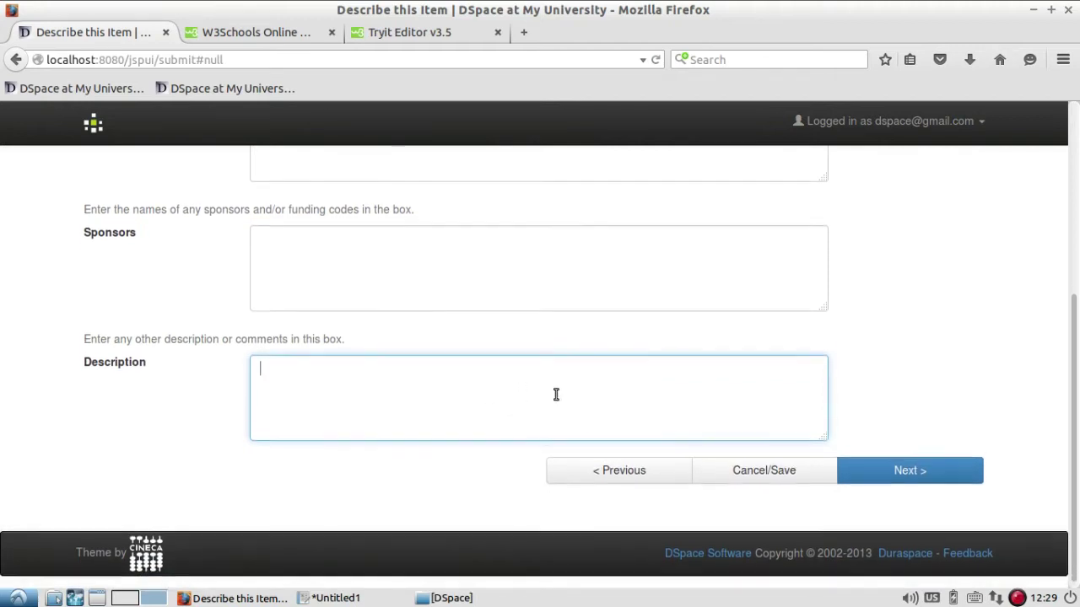
{"action": "scroll", "coordinate": [554, 393], "scroll_direction": "up", "scroll_amount": 6}
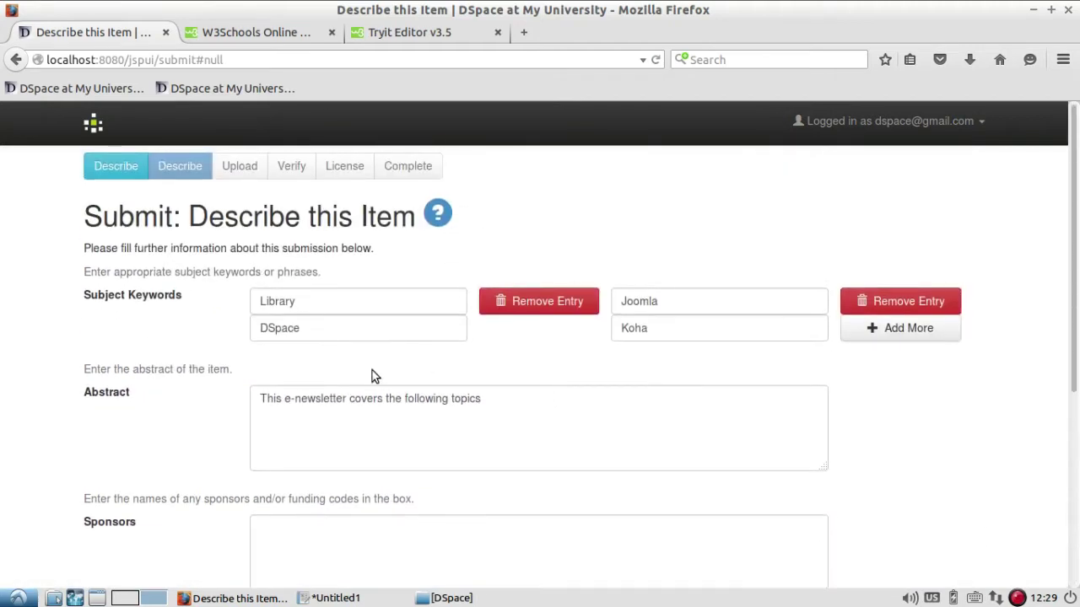
{"action": "scroll", "coordinate": [372, 370], "scroll_direction": "down", "scroll_amount": 5}
{"action": "left_click", "coordinate": [937, 546]}
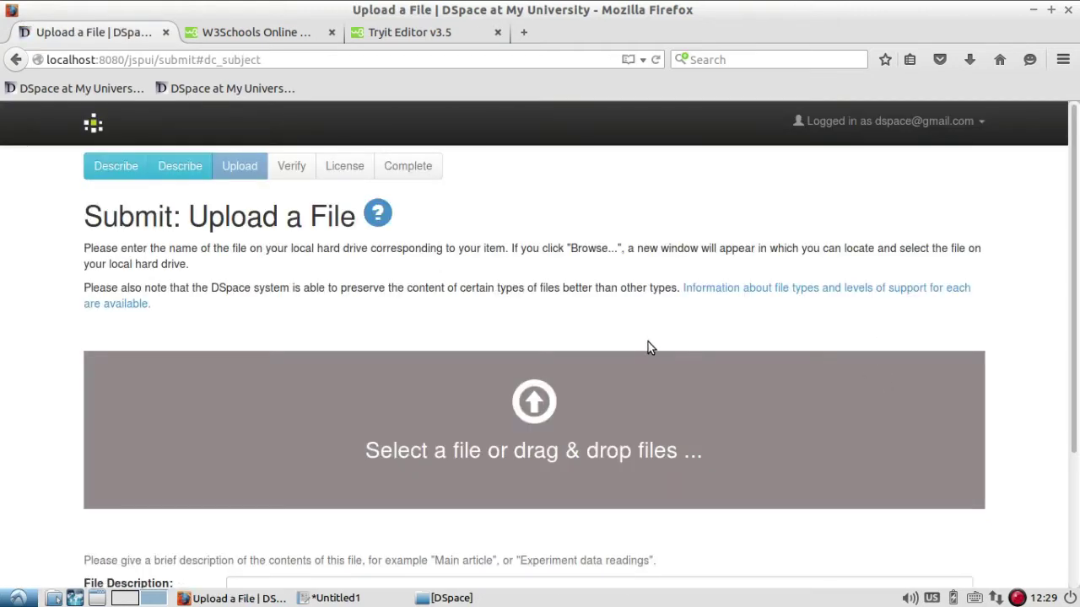
Open the file picker and browse to the user's home folder.
{"action": "left_click", "coordinate": [1017, 598]}
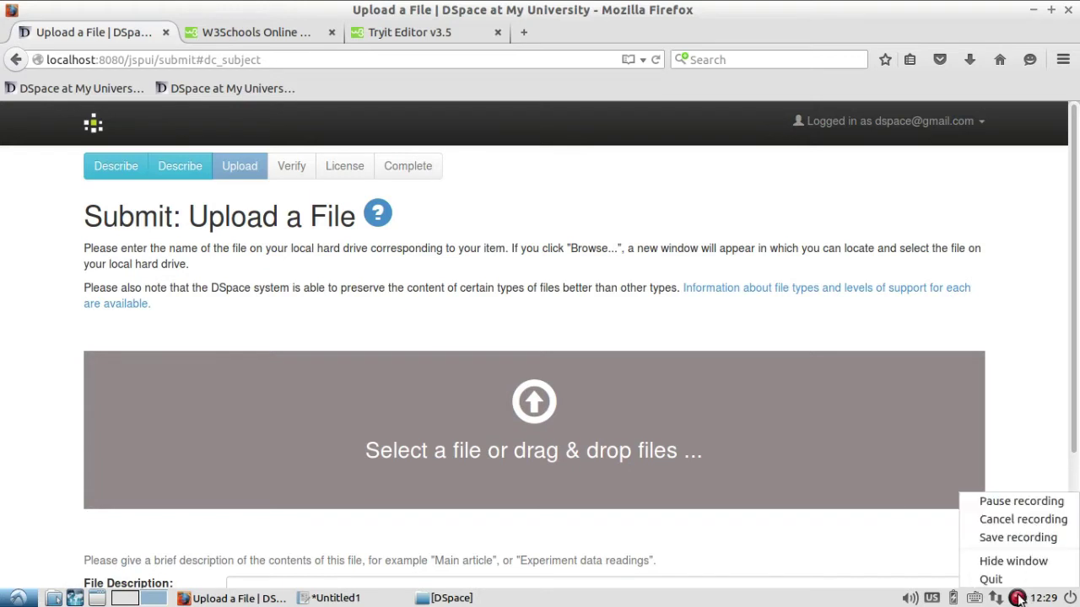
{"action": "left_click", "coordinate": [1021, 501]}
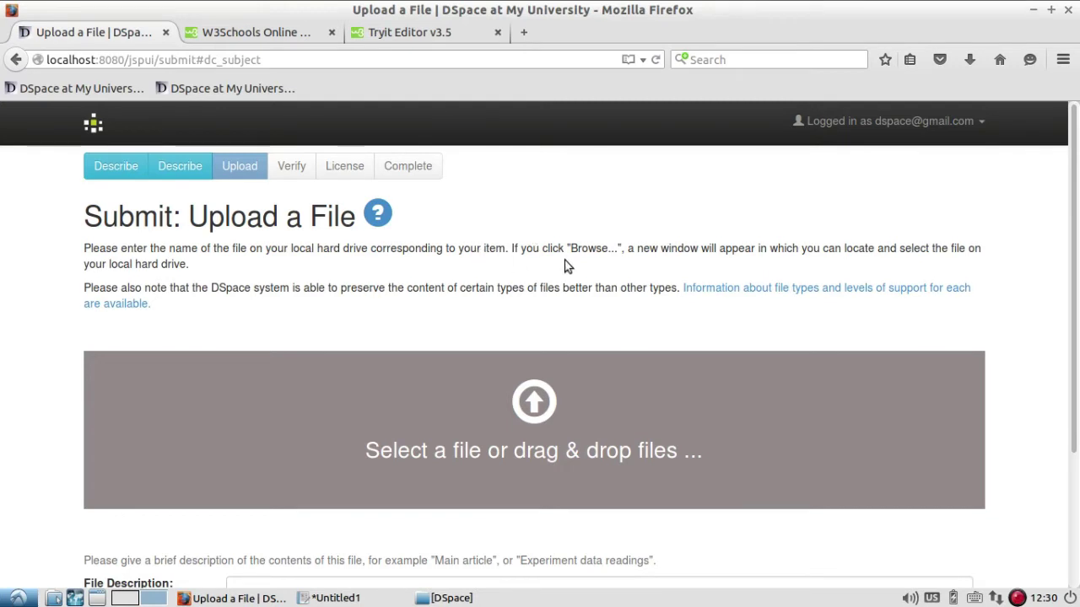
{"action": "scroll", "coordinate": [567, 266], "scroll_direction": "down", "scroll_amount": 2}
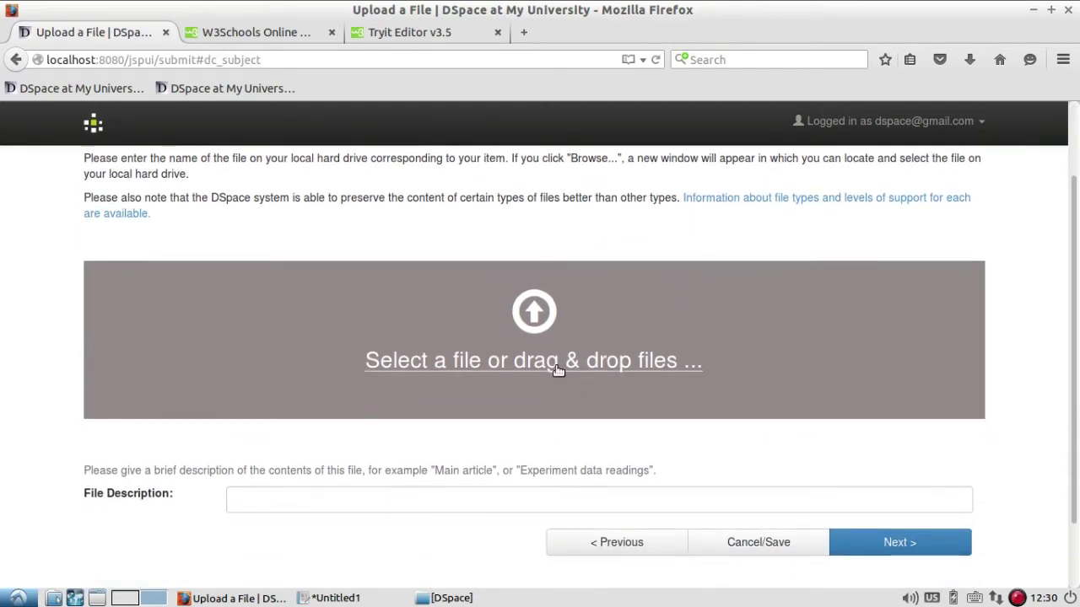
{"action": "left_click", "coordinate": [556, 368]}
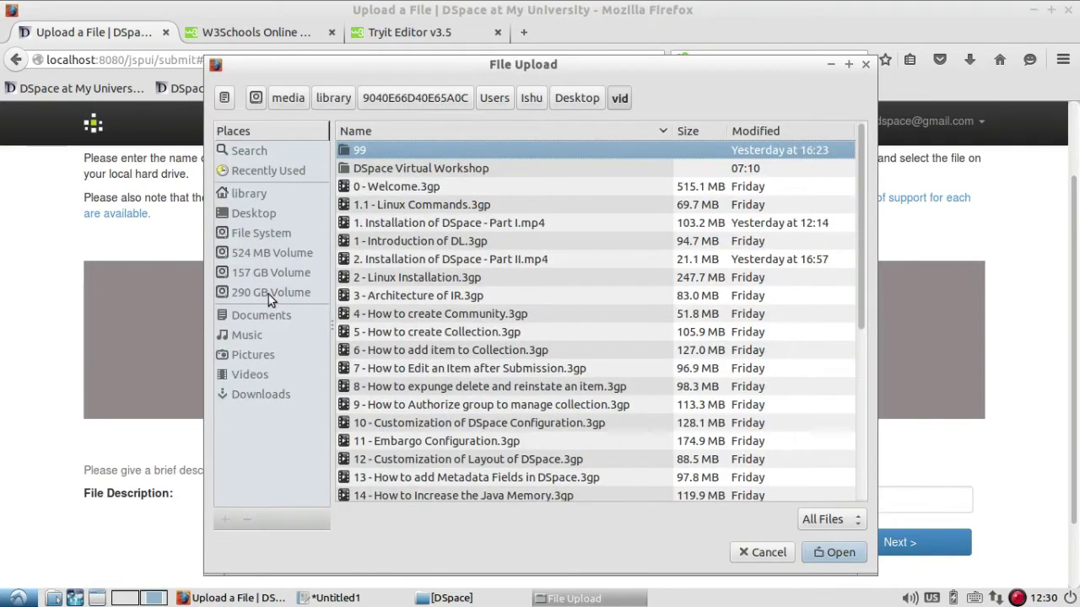
{"action": "left_click", "coordinate": [266, 273]}
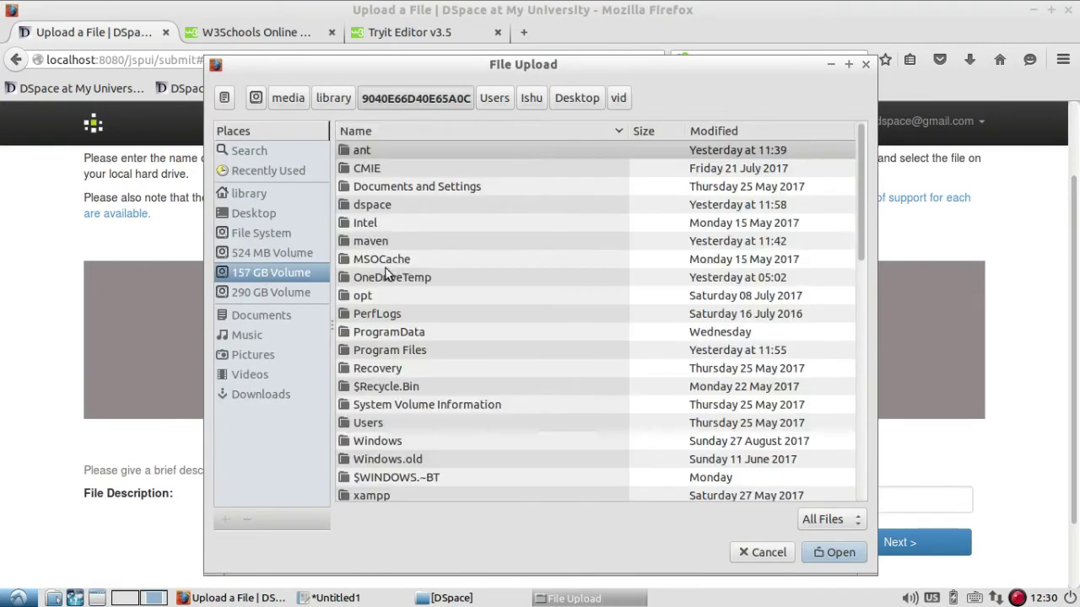
{"action": "double_click", "coordinate": [380, 424]}
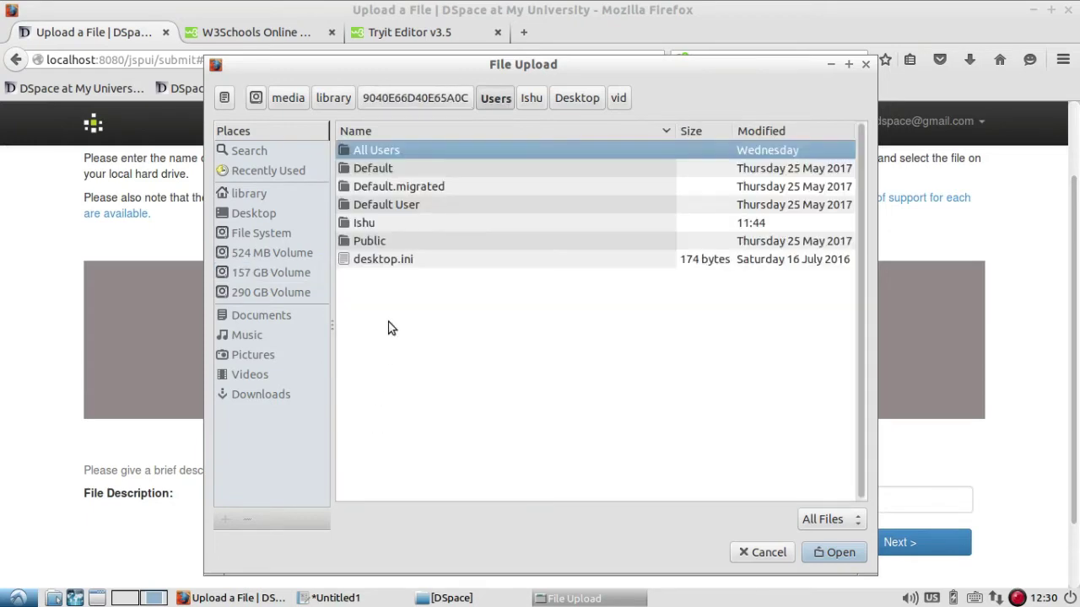
{"action": "double_click", "coordinate": [366, 225]}
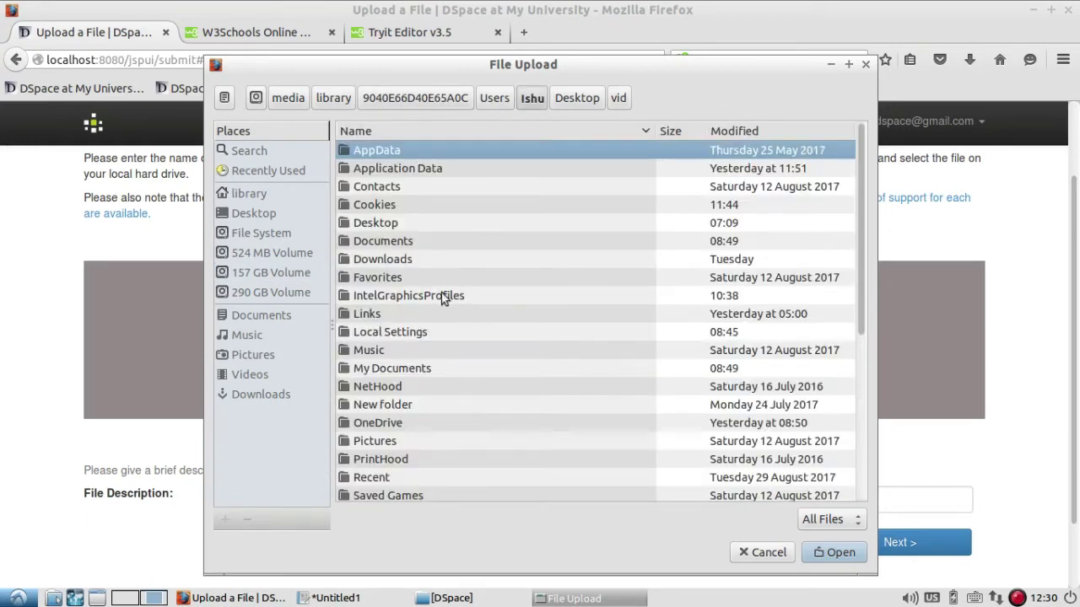
Navigate to Desktop > - > August 2017 > LibrarianGuide and upload v1n1.pdf.
{"action": "scroll", "coordinate": [512, 311], "scroll_direction": "down", "scroll_amount": 5}
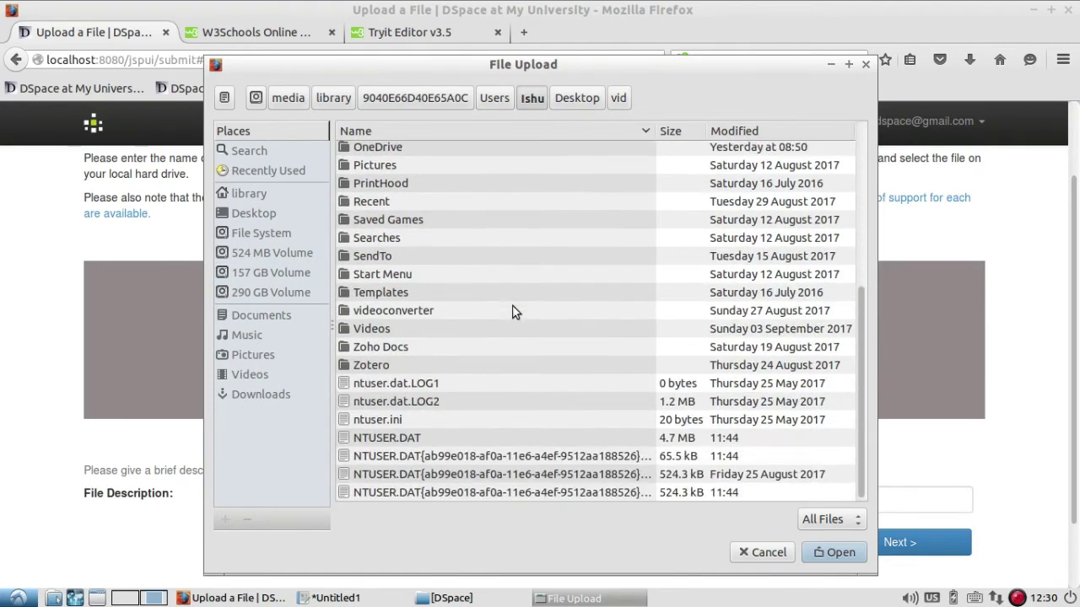
{"action": "scroll", "coordinate": [439, 334], "scroll_direction": "up", "scroll_amount": 3}
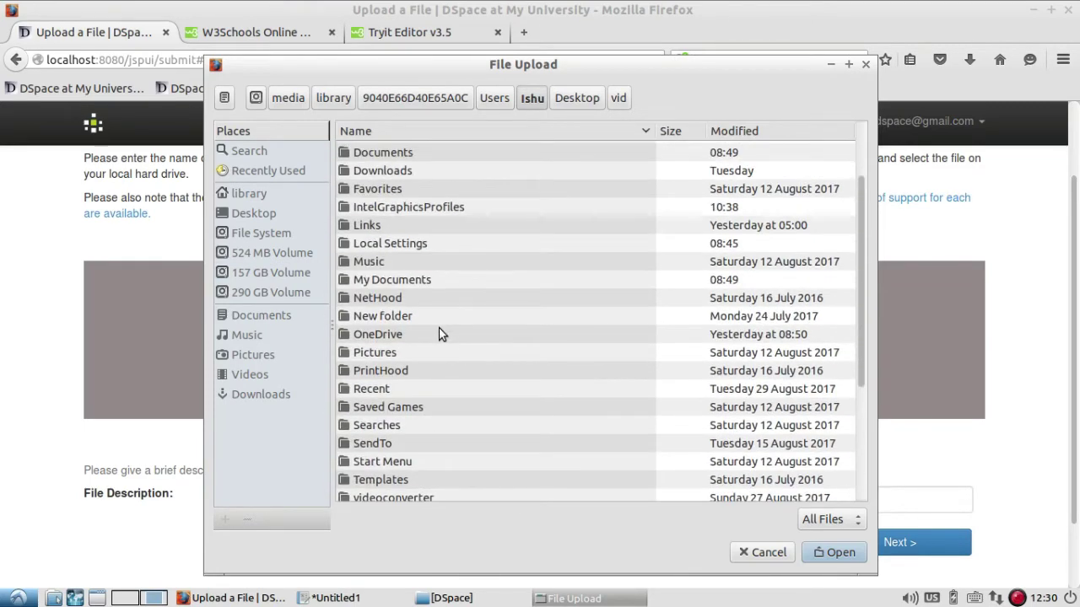
{"action": "scroll", "coordinate": [439, 334], "scroll_direction": "up", "scroll_amount": 2}
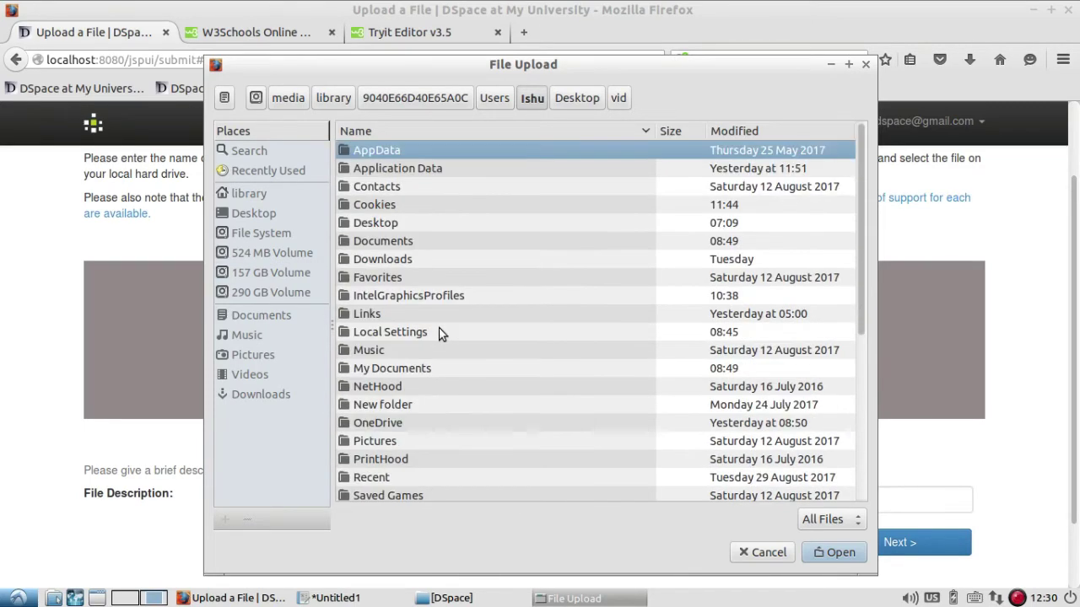
{"action": "double_click", "coordinate": [405, 227]}
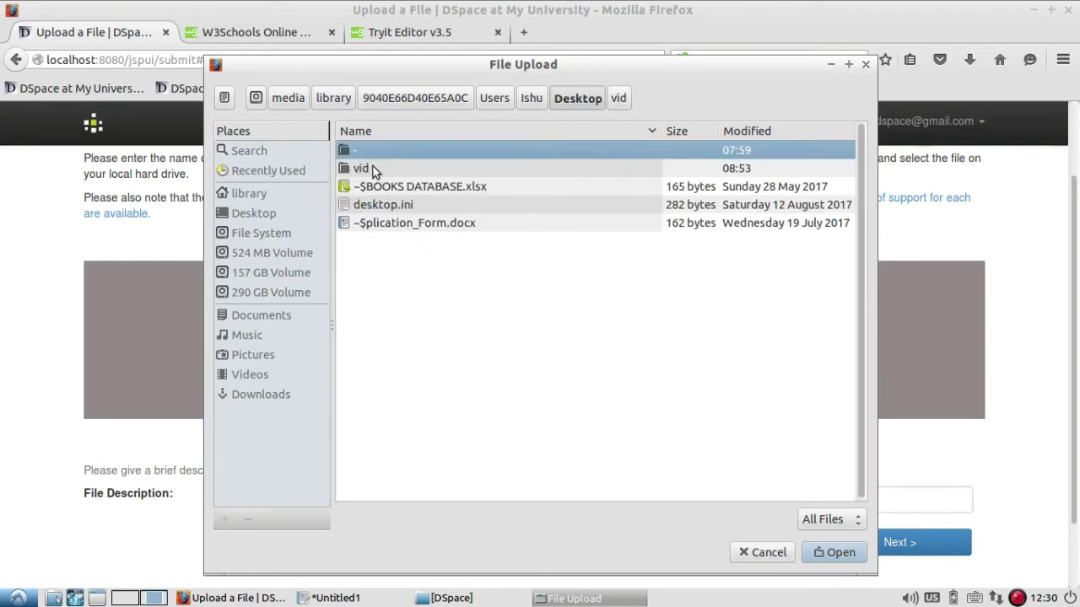
{"action": "double_click", "coordinate": [370, 149]}
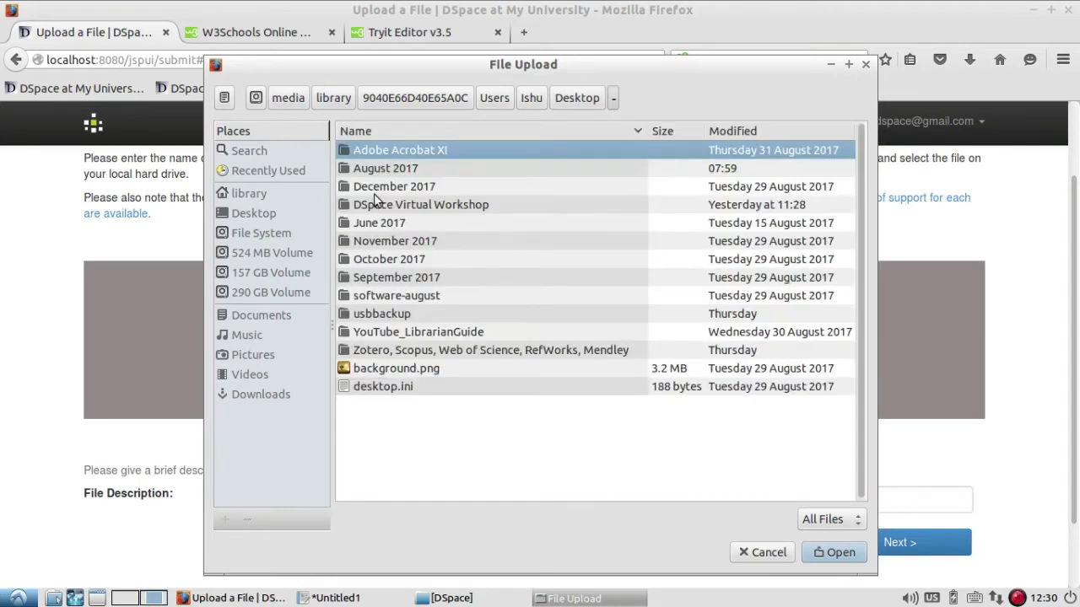
{"action": "left_click", "coordinate": [379, 170]}
{"action": "double_click", "coordinate": [386, 169]}
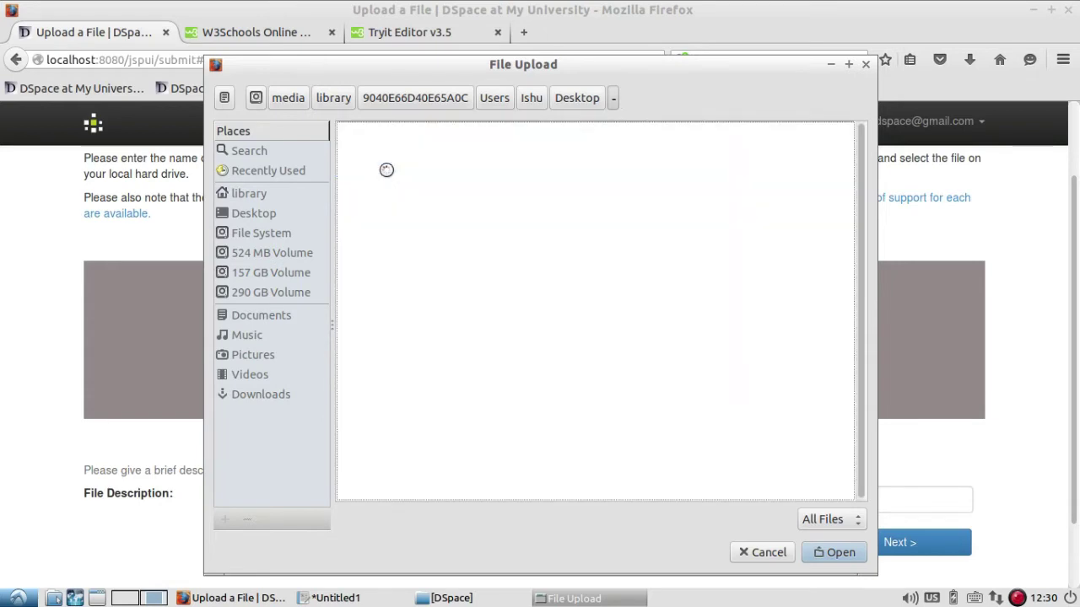
{"action": "scroll", "coordinate": [449, 285], "scroll_direction": "down", "scroll_amount": 5}
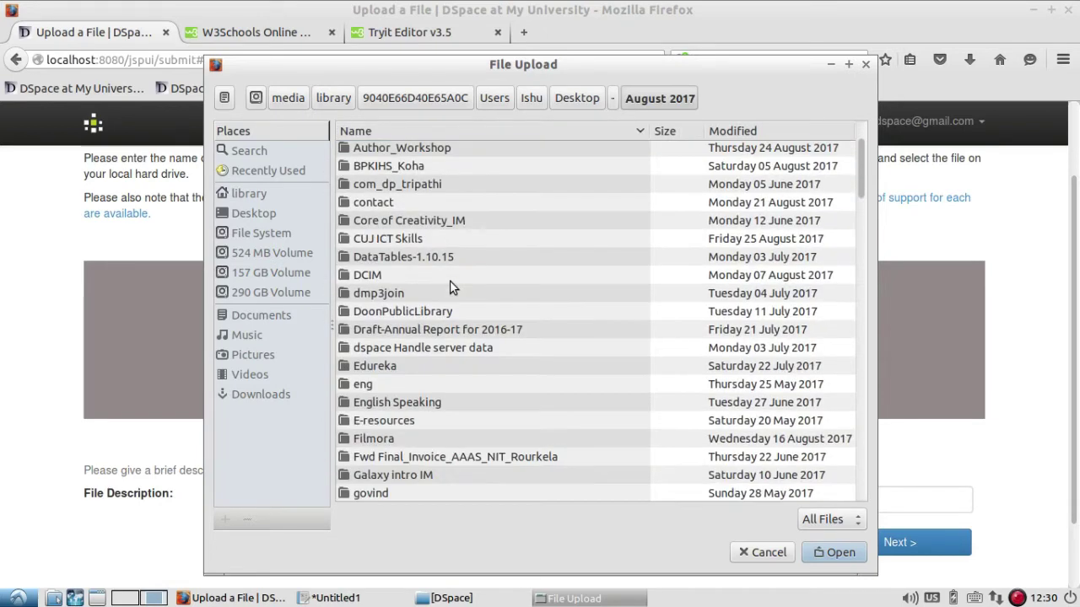
{"action": "scroll", "coordinate": [387, 338], "scroll_direction": "down", "scroll_amount": 4}
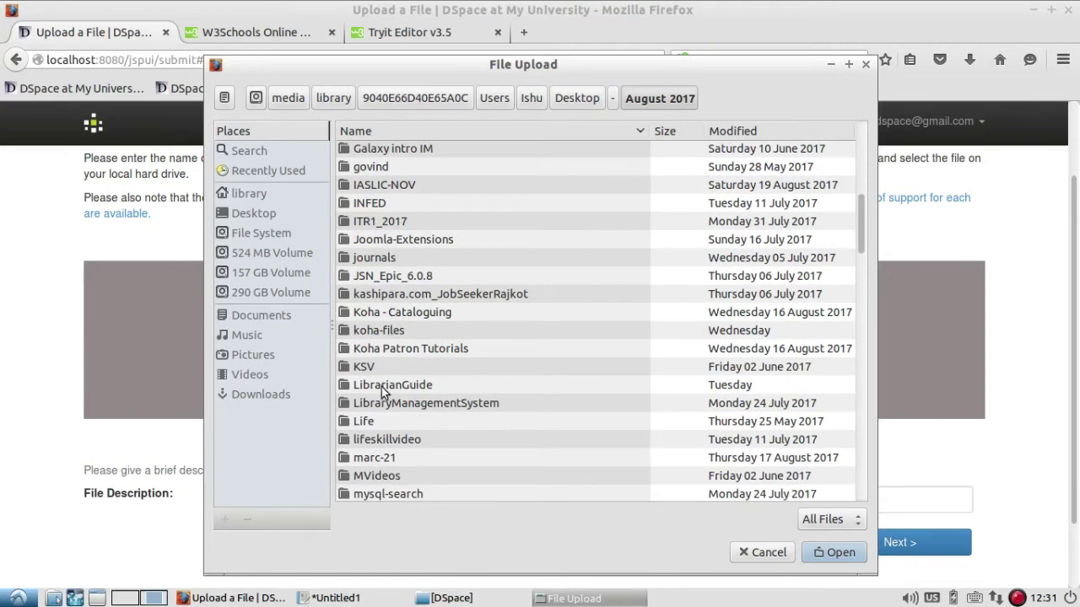
{"action": "double_click", "coordinate": [381, 388]}
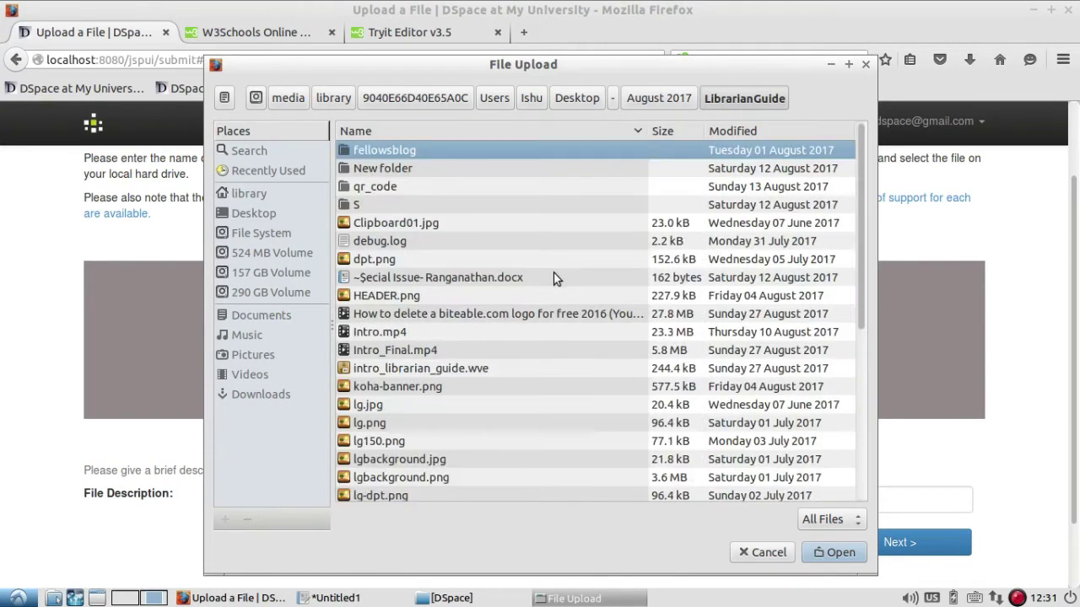
{"action": "scroll", "coordinate": [554, 272], "scroll_direction": "down", "scroll_amount": 6}
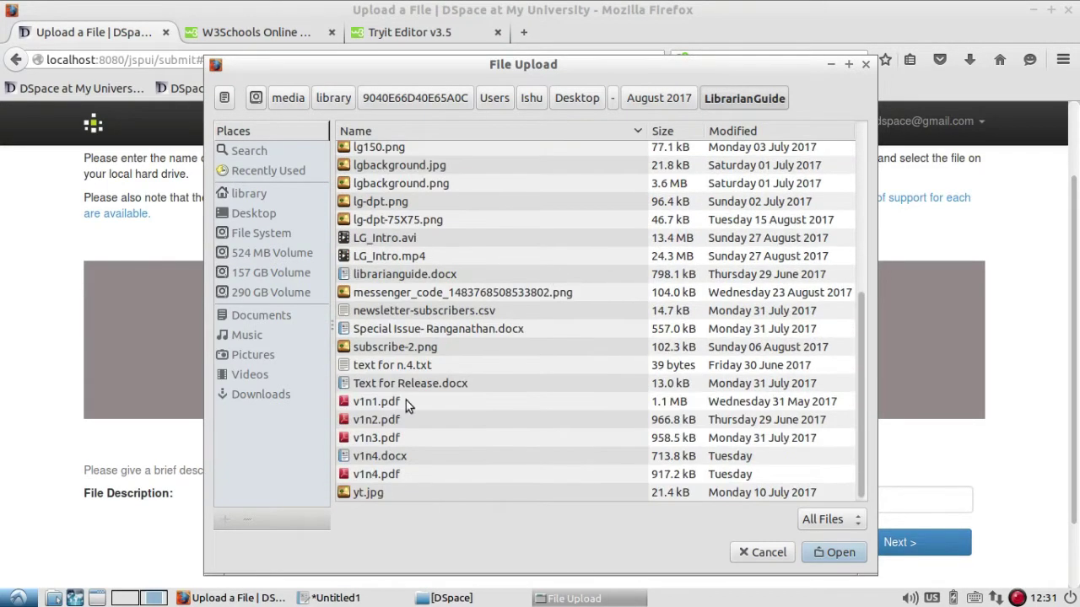
{"action": "double_click", "coordinate": [398, 402]}
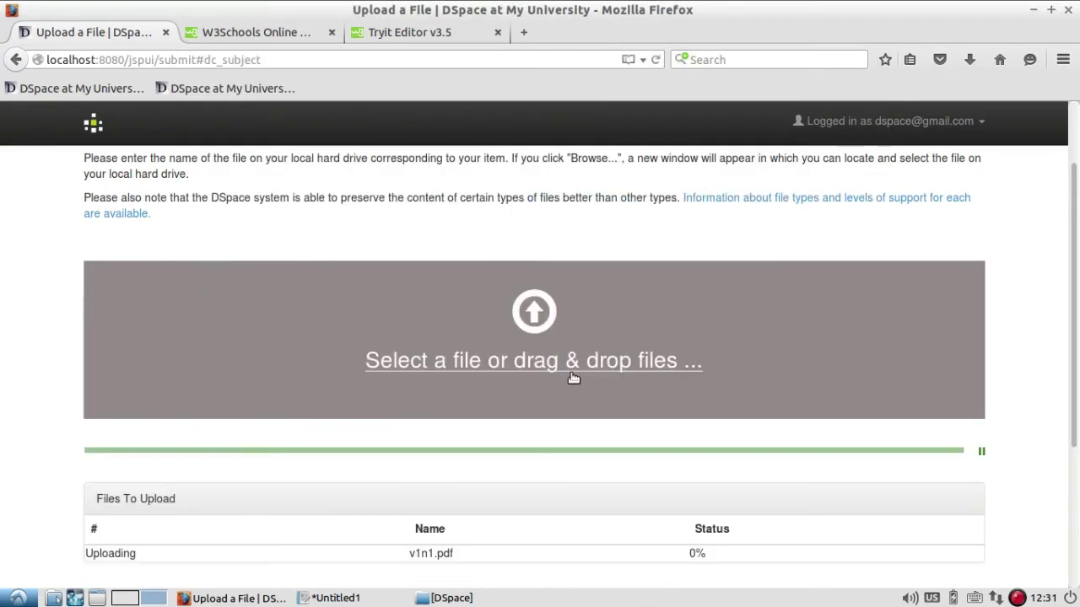
{"action": "scroll", "coordinate": [711, 363], "scroll_direction": "down", "scroll_amount": 1}
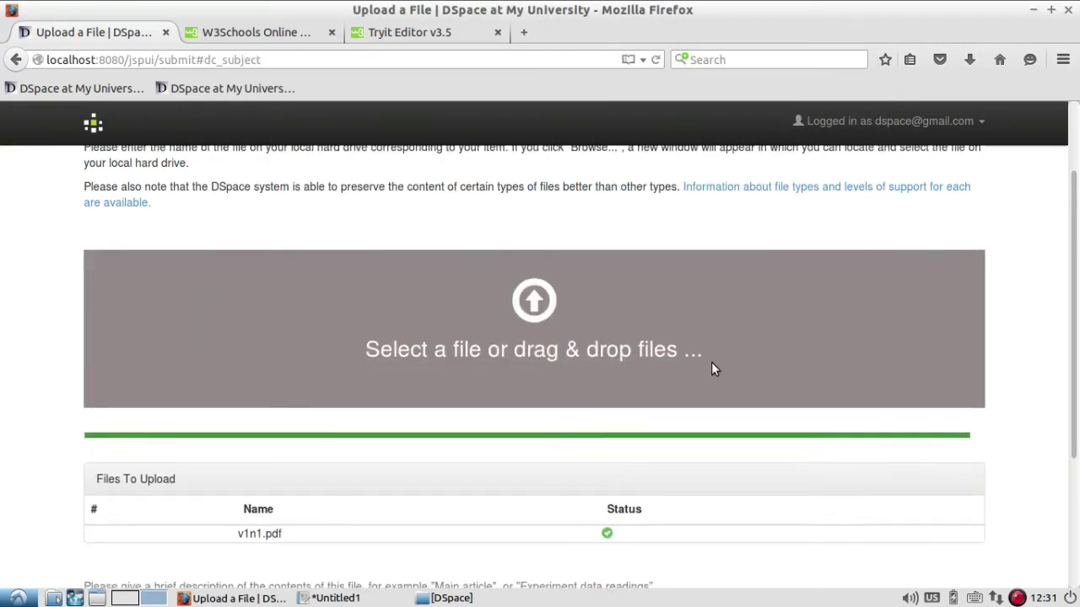
Type the file description 'ibrarian Guide', continue, and recover from the error to the Uploaded Files page.
{"action": "scroll", "coordinate": [711, 368], "scroll_direction": "down", "scroll_amount": 2}
{"action": "scroll", "coordinate": [566, 386], "scroll_direction": "down", "scroll_amount": 1}
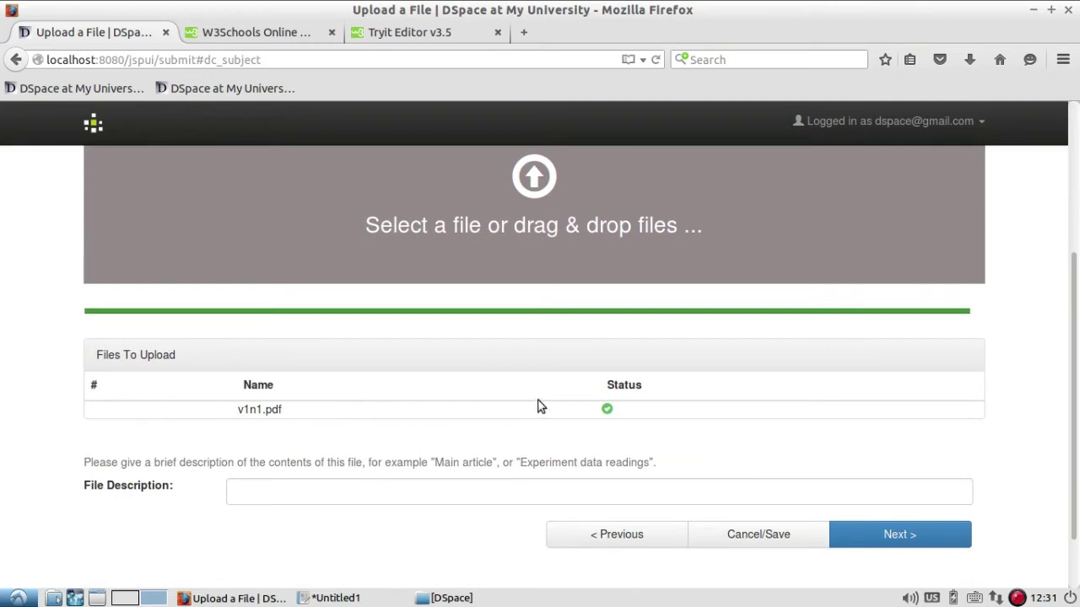
{"action": "scroll", "coordinate": [523, 403], "scroll_direction": "down", "scroll_amount": 1}
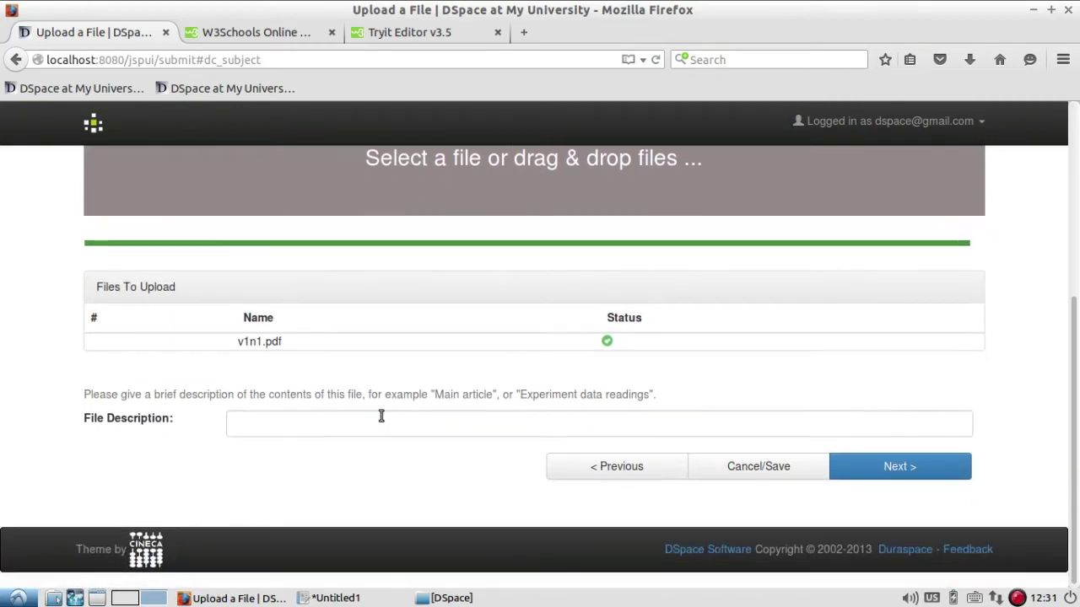
{"action": "left_click", "coordinate": [324, 429]}
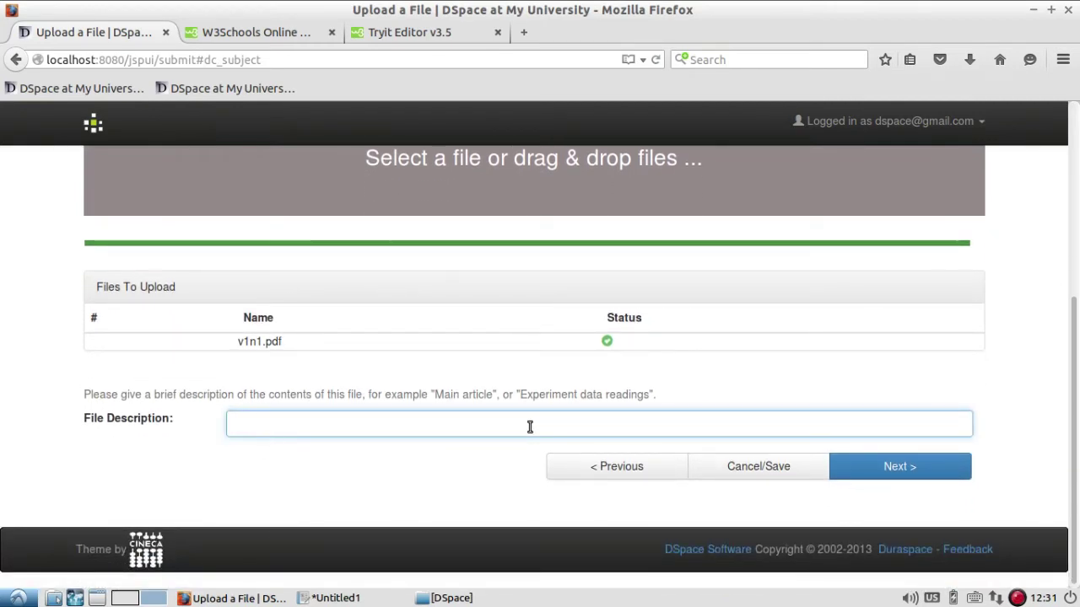
{"action": "type", "text": "ibrarian G"}
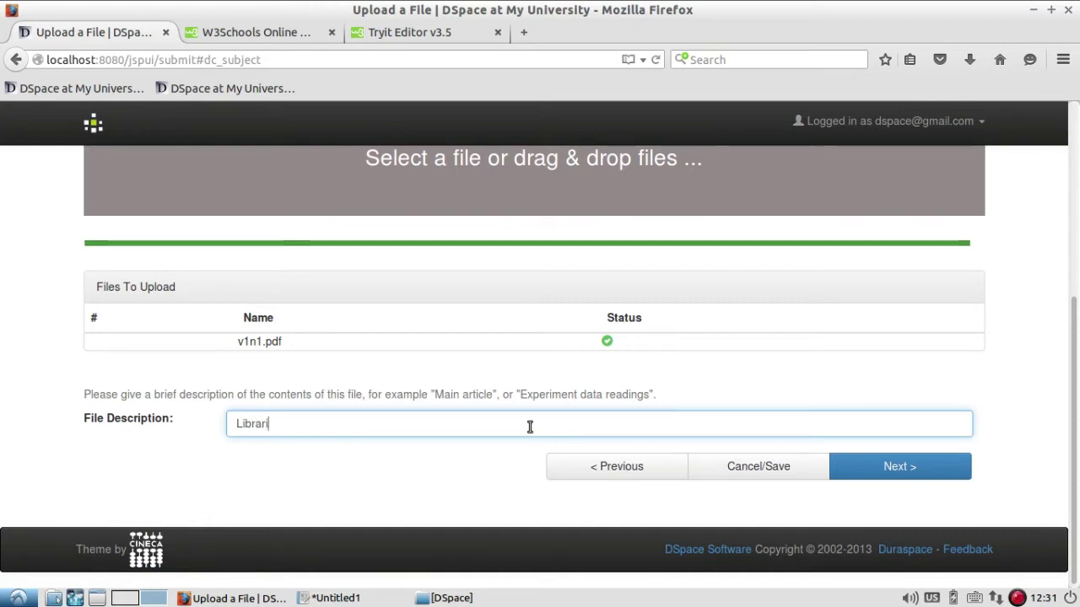
{"action": "type", "text": "uide"}
{"action": "left_click", "coordinate": [940, 477]}
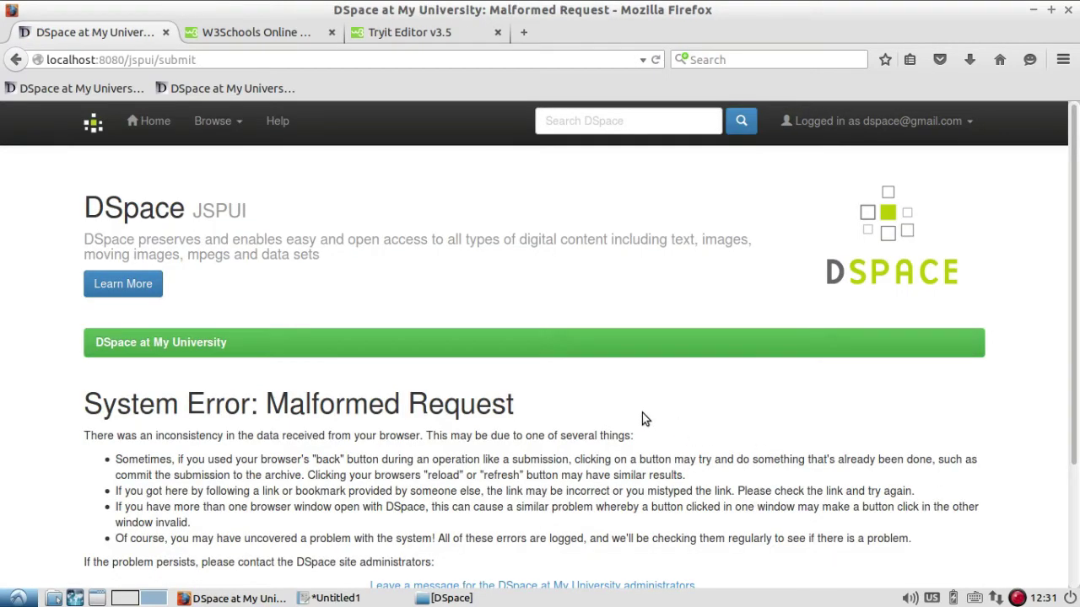
{"action": "right_click", "coordinate": [1017, 598]}
{"action": "left_click", "coordinate": [1021, 502]}
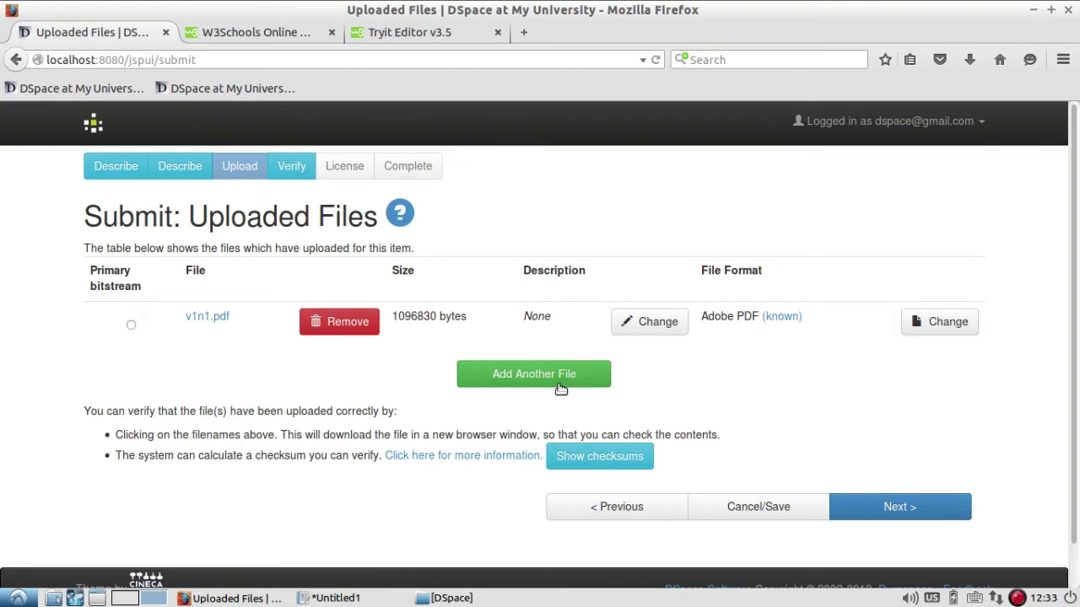
Check the Verify Submission summary of metadata and v1n1.pdf, then advance to the Distribution License page.
{"action": "left_click", "coordinate": [928, 515]}
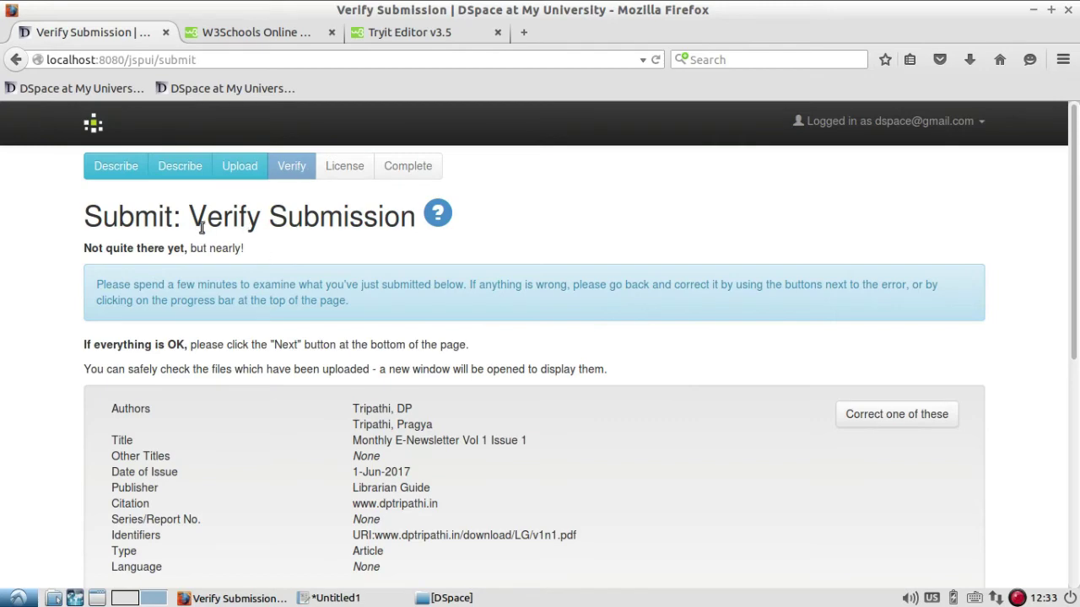
{"action": "left_click_drag", "start_coordinate": [185, 211], "coordinate": [415, 216]}
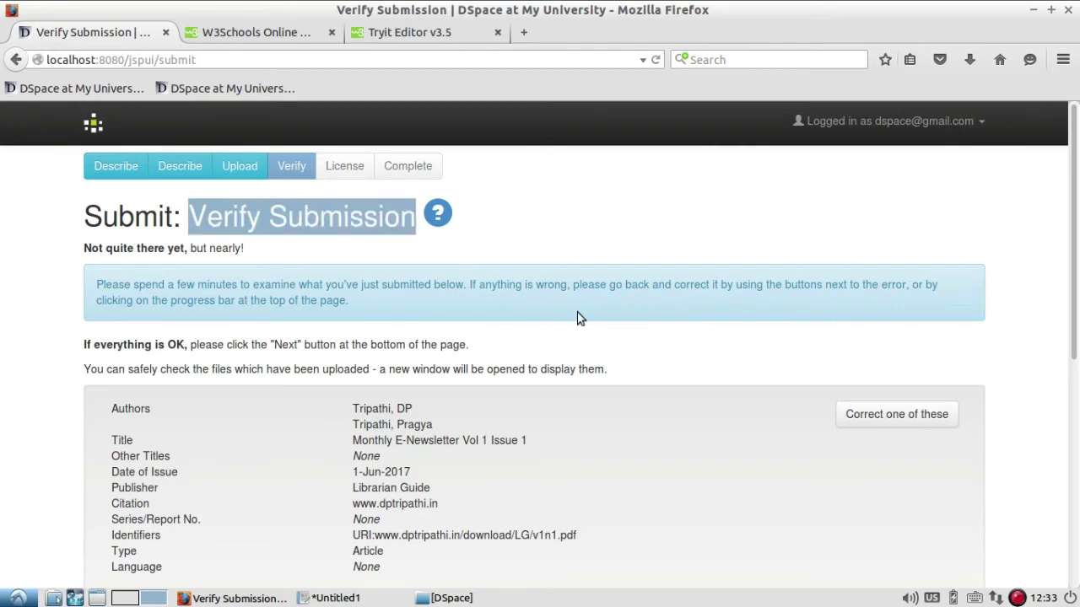
{"action": "scroll", "coordinate": [579, 317], "scroll_direction": "down", "scroll_amount": 3}
{"action": "scroll", "coordinate": [579, 317], "scroll_direction": "down", "scroll_amount": 2}
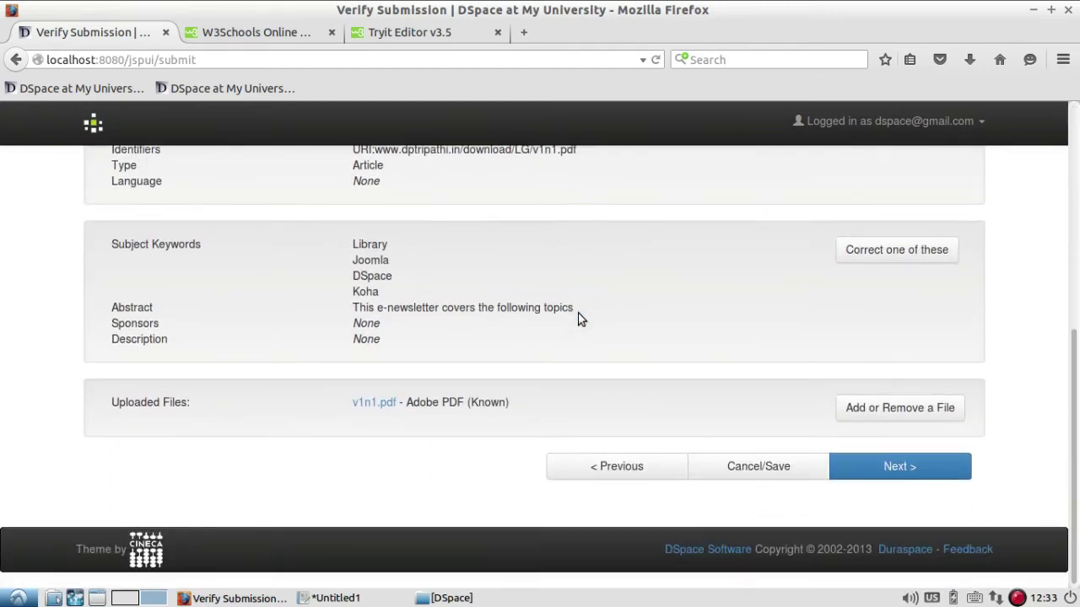
{"action": "scroll", "coordinate": [578, 315], "scroll_direction": "up", "scroll_amount": 4}
{"action": "scroll", "coordinate": [613, 380], "scroll_direction": "down", "scroll_amount": 5}
{"action": "left_click", "coordinate": [926, 475]}
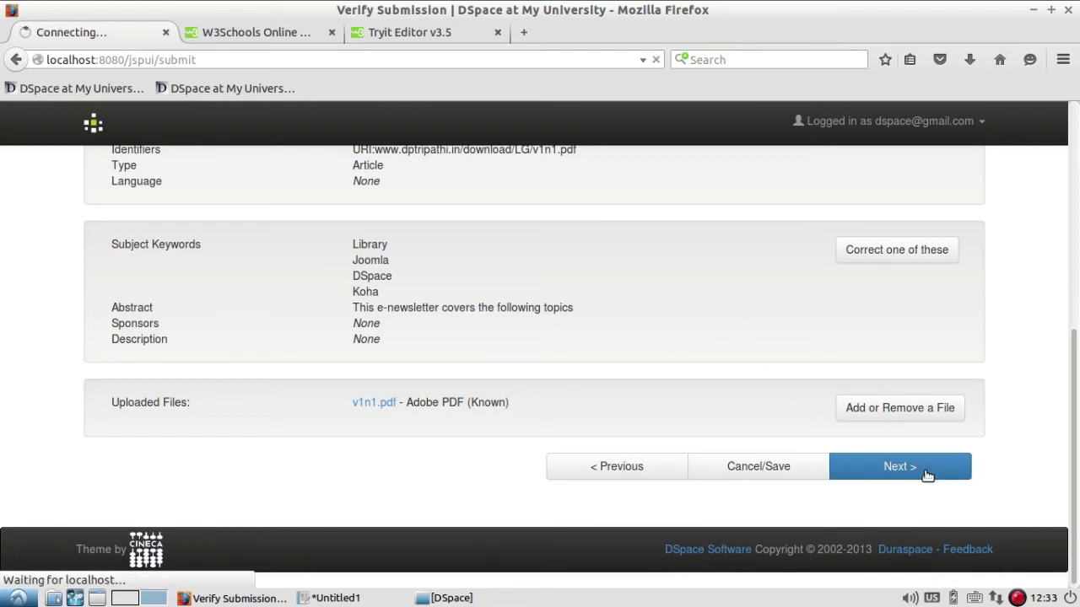
Grant the distribution license after reading the license text, completing the E-Newsletter submission.
{"action": "scroll", "coordinate": [755, 365], "scroll_direction": "down", "scroll_amount": 3}
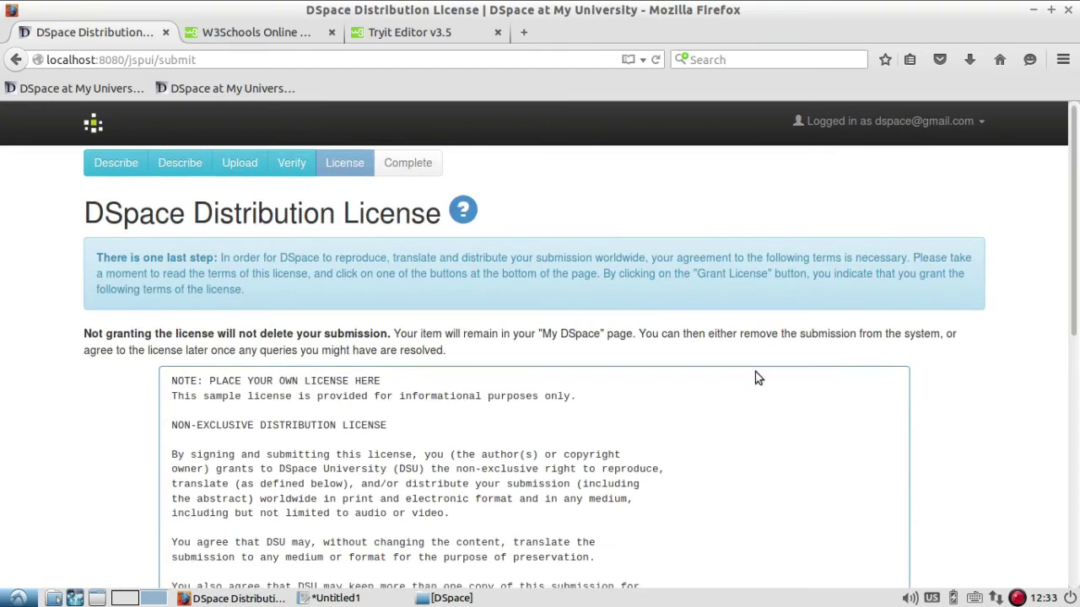
{"action": "scroll", "coordinate": [755, 379], "scroll_direction": "up", "scroll_amount": 2}
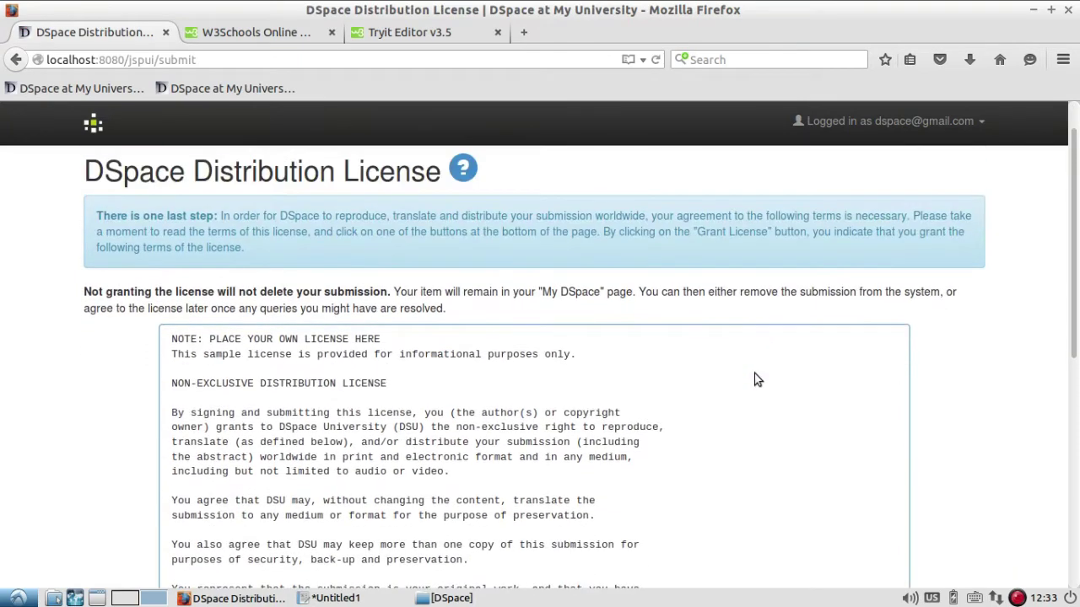
{"action": "scroll", "coordinate": [755, 380], "scroll_direction": "down", "scroll_amount": 9}
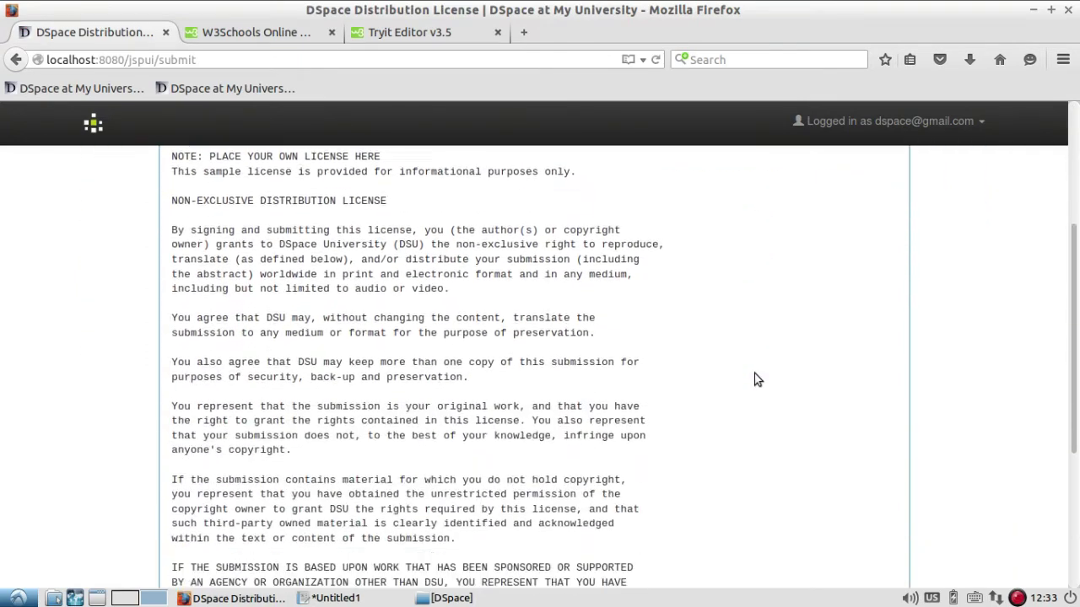
{"action": "scroll", "coordinate": [755, 380], "scroll_direction": "up", "scroll_amount": 10}
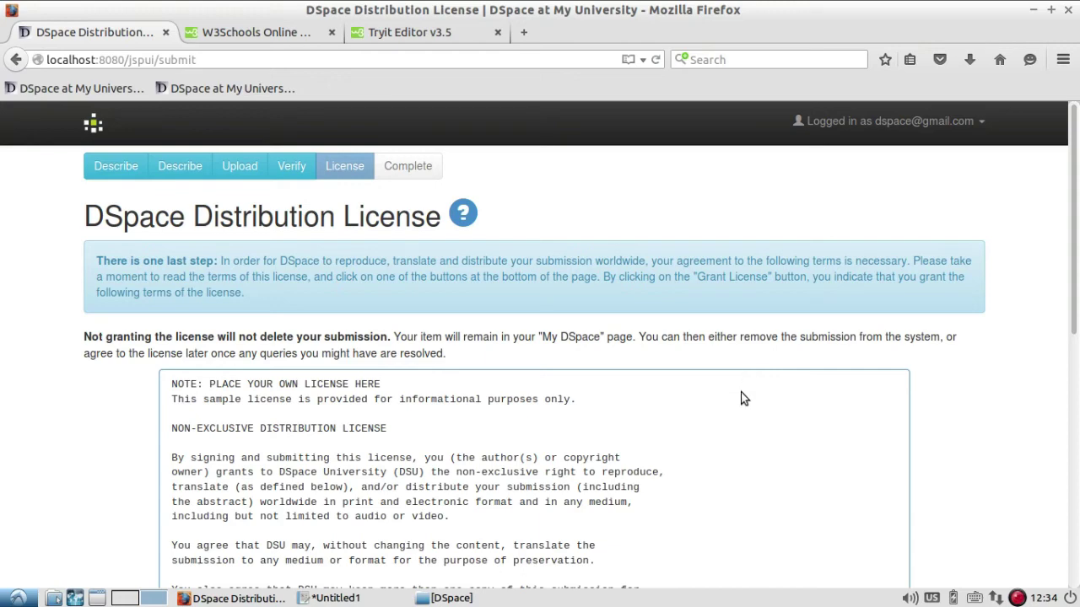
{"action": "scroll", "coordinate": [742, 350], "scroll_direction": "down", "scroll_amount": 1}
{"action": "scroll", "coordinate": [542, 398], "scroll_direction": "down", "scroll_amount": 10}
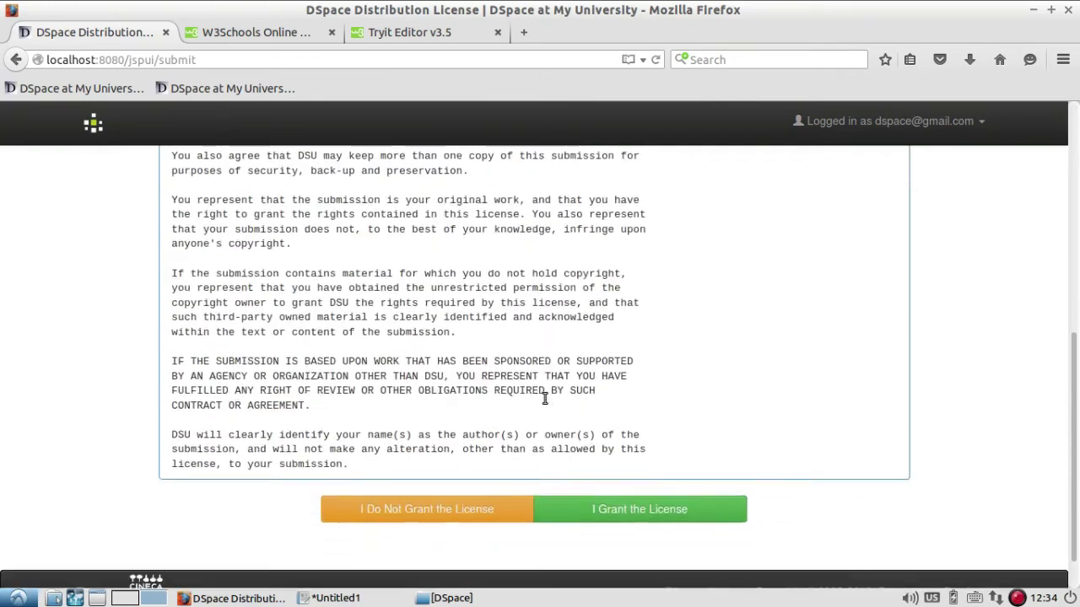
{"action": "left_click", "coordinate": [656, 469]}
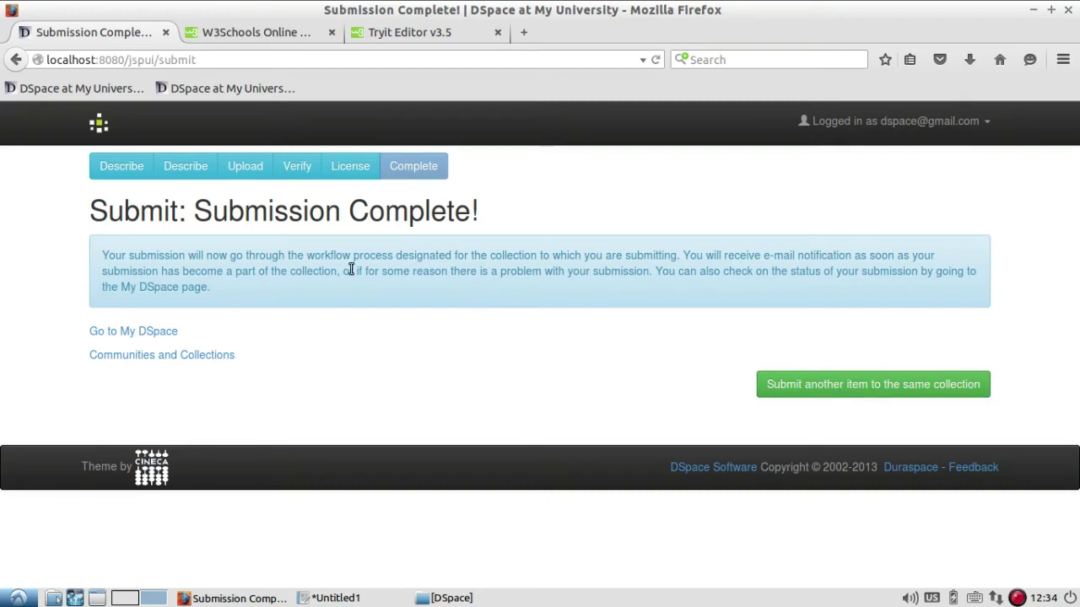
Check the My DSpace page, then review the repository home page.
{"action": "left_click", "coordinate": [160, 334]}
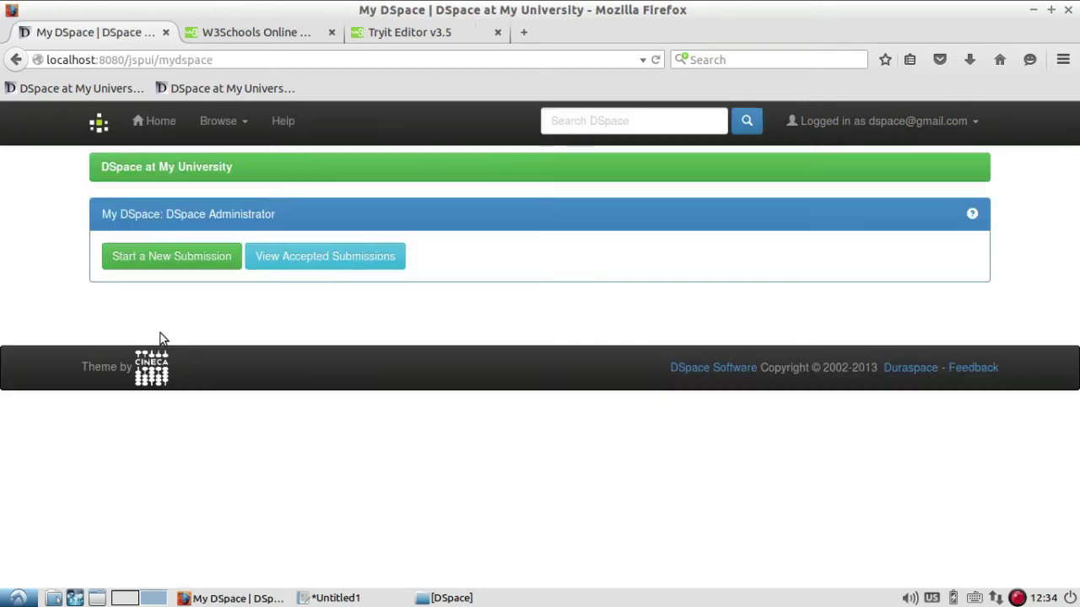
{"action": "left_click", "coordinate": [152, 121]}
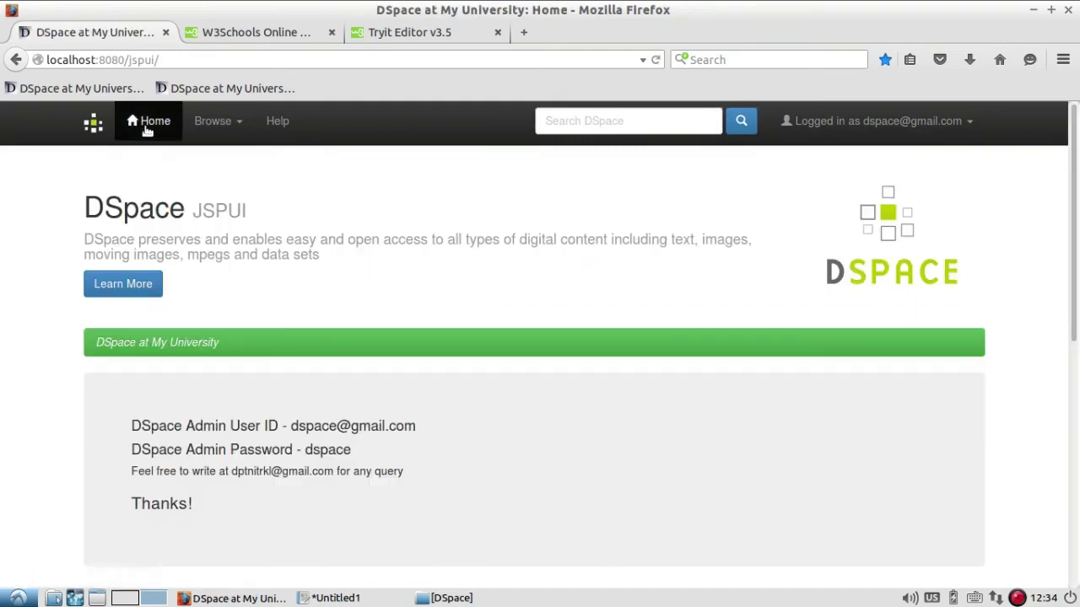
{"action": "scroll", "coordinate": [598, 268], "scroll_direction": "down", "scroll_amount": 2}
{"action": "scroll", "coordinate": [599, 268], "scroll_direction": "down", "scroll_amount": 5}
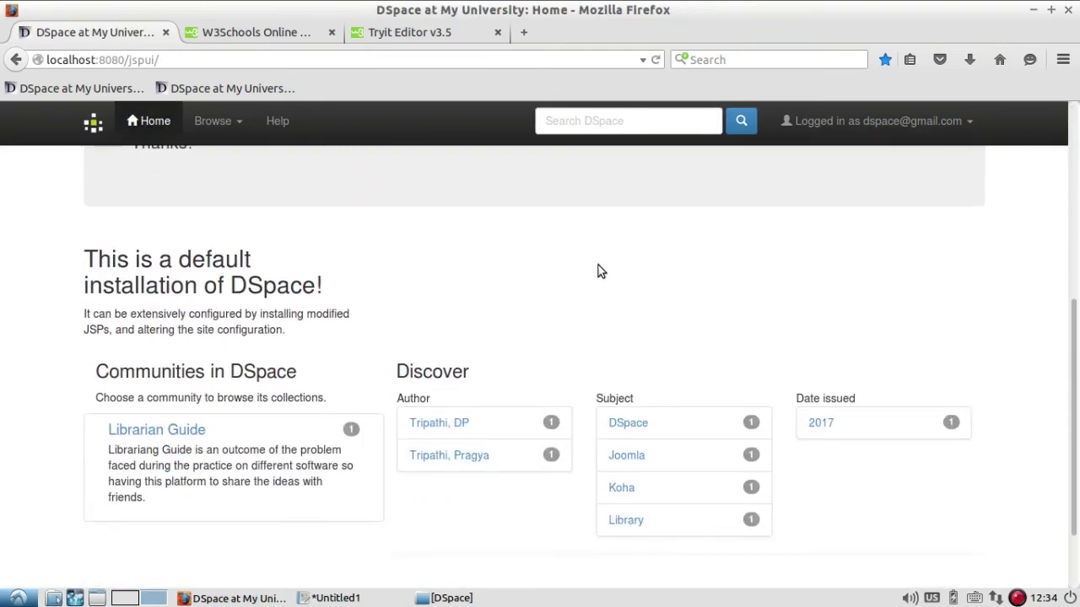
{"action": "scroll", "coordinate": [598, 270], "scroll_direction": "up", "scroll_amount": 7}
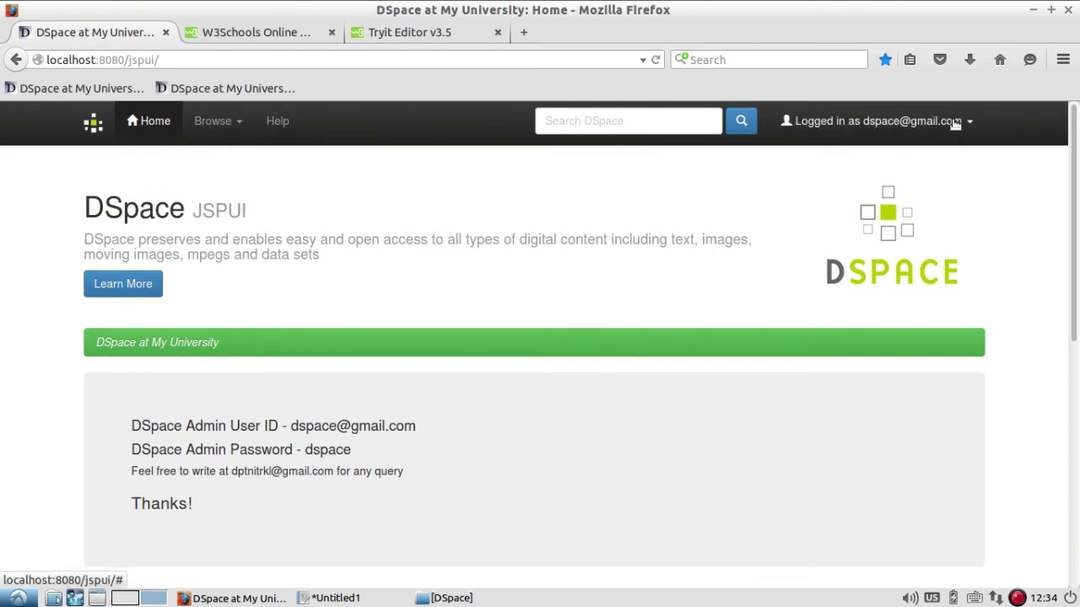
Log out of the administrator account from the Logged in as menu and return home.
{"action": "left_click", "coordinate": [956, 121]}
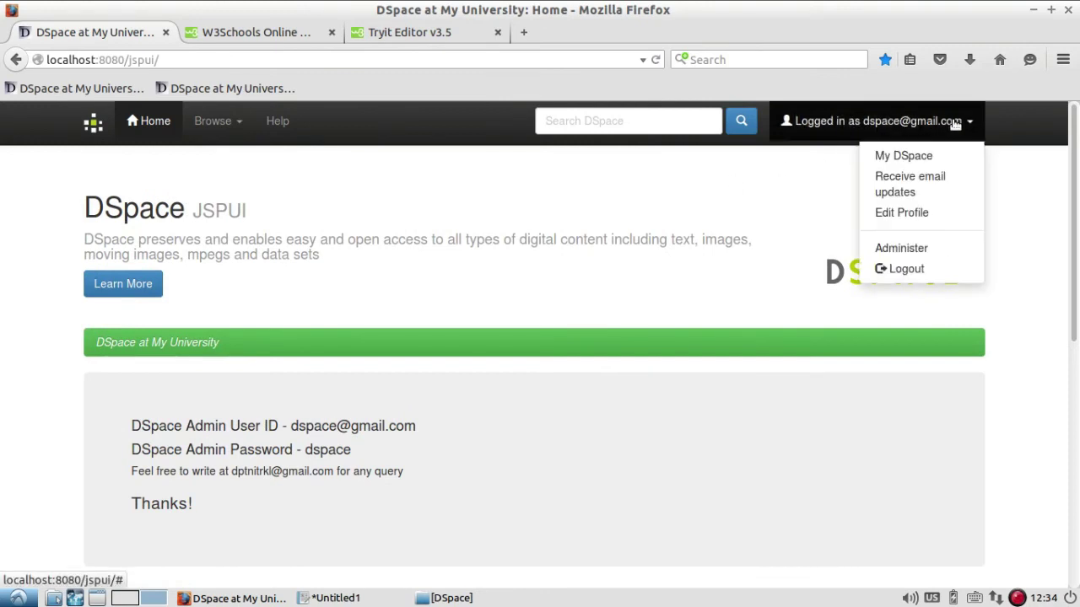
{"action": "left_click", "coordinate": [940, 271]}
{"action": "left_click", "coordinate": [153, 124]}
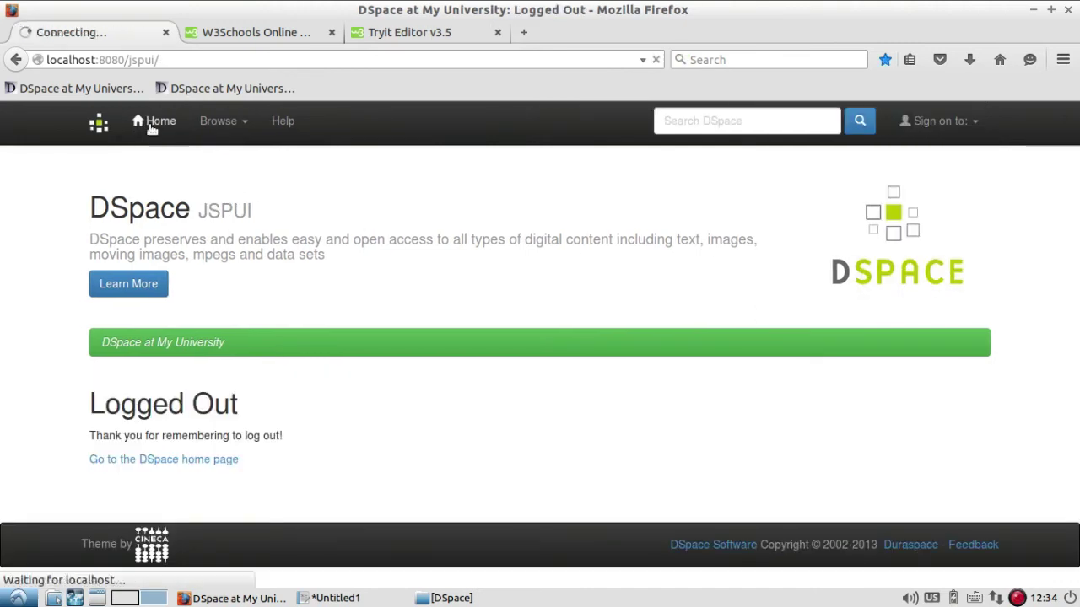
Search the whole repository for 'librarian guide'.
{"action": "scroll", "coordinate": [654, 315], "scroll_direction": "down", "scroll_amount": 5}
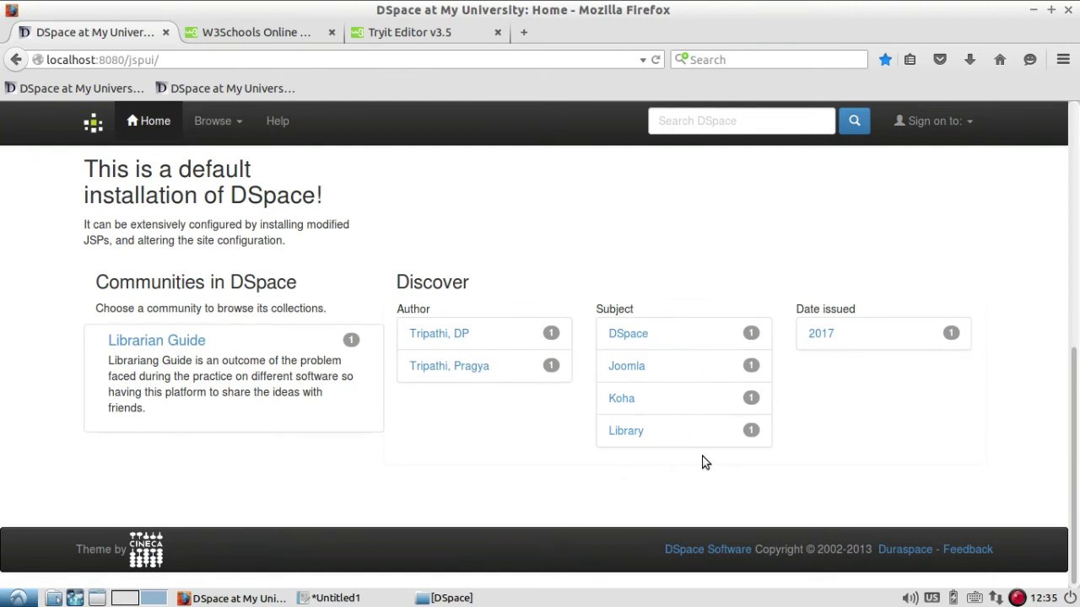
{"action": "scroll", "coordinate": [853, 350], "scroll_direction": "up", "scroll_amount": 10}
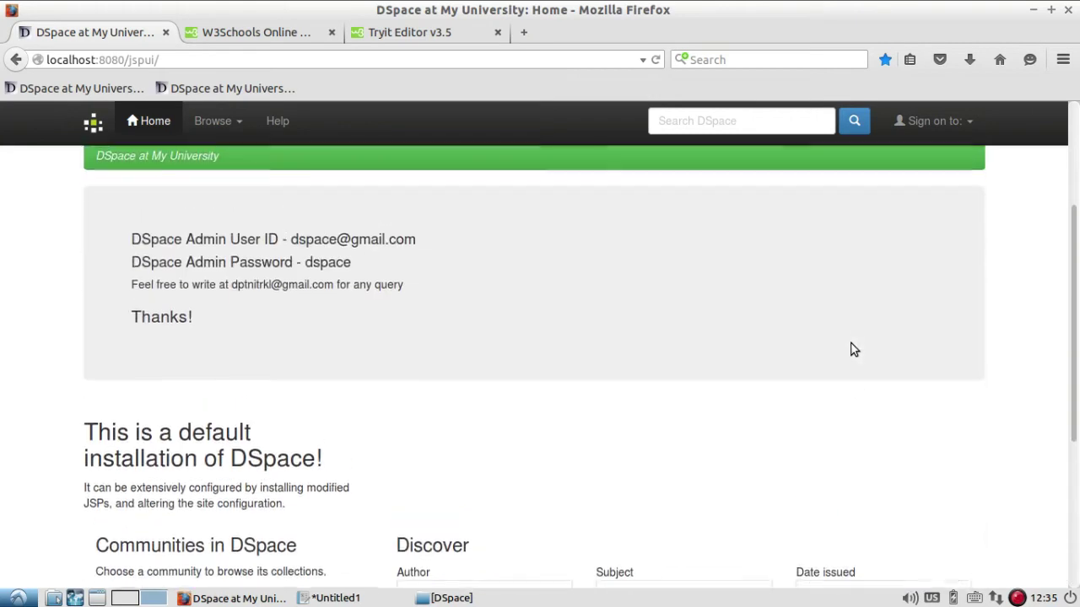
{"action": "left_click", "coordinate": [737, 120]}
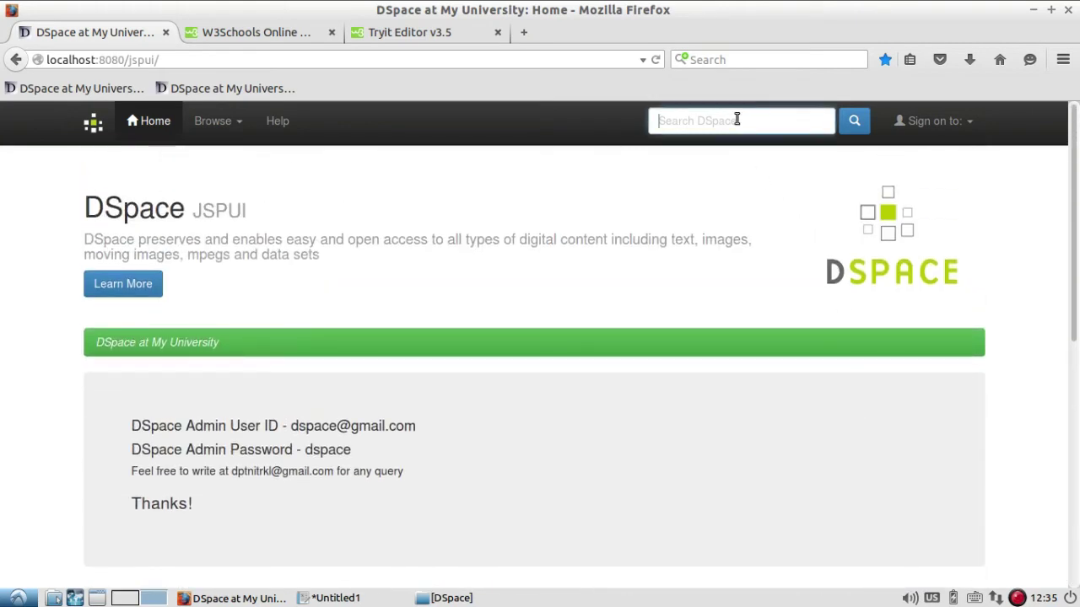
{"action": "type", "text": "librariang"}
{"action": "key", "text": "BackSpace"}
{"action": "type", "text": "guide"}
{"action": "key", "text": "Return"}
Open the Monthly E-Newsletter Vol 1 Issue 1 item from the search results.
{"action": "scroll", "coordinate": [715, 167], "scroll_direction": "down", "scroll_amount": 5}
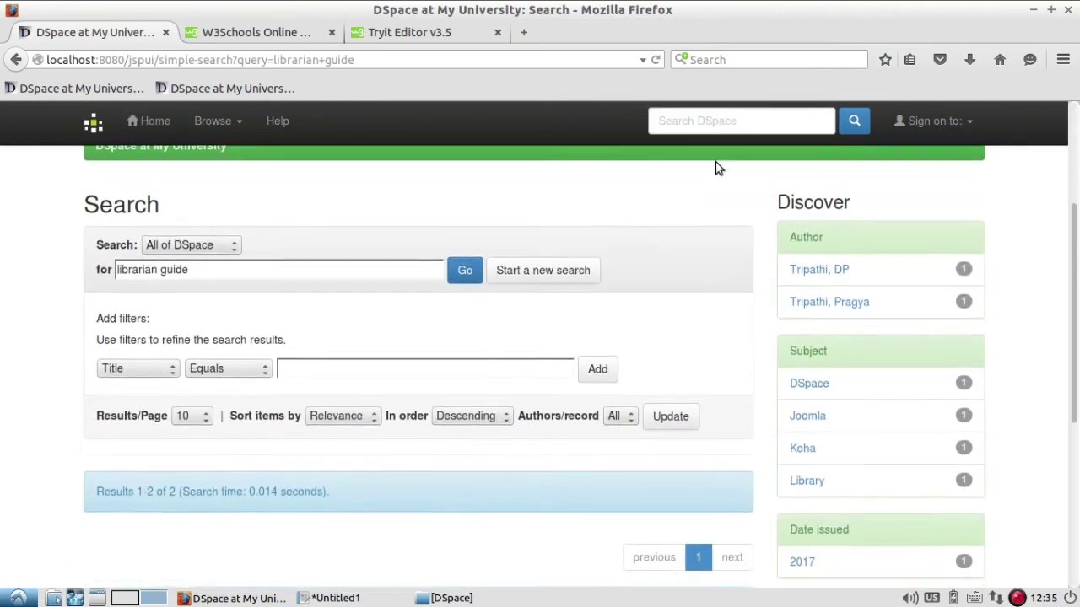
{"action": "scroll", "coordinate": [705, 168], "scroll_direction": "down", "scroll_amount": 5}
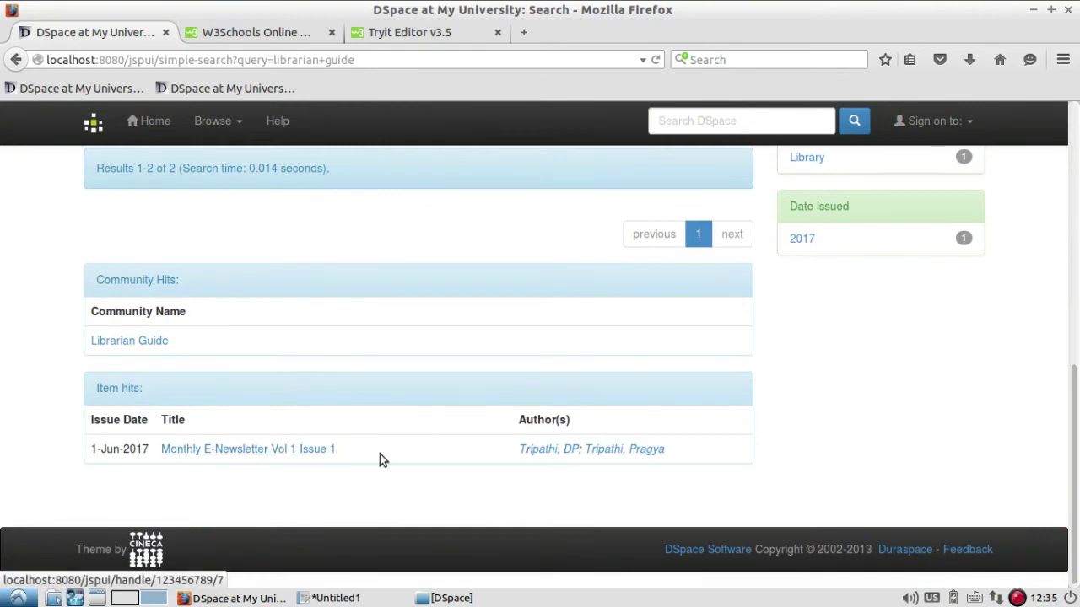
{"action": "left_click", "coordinate": [308, 451]}
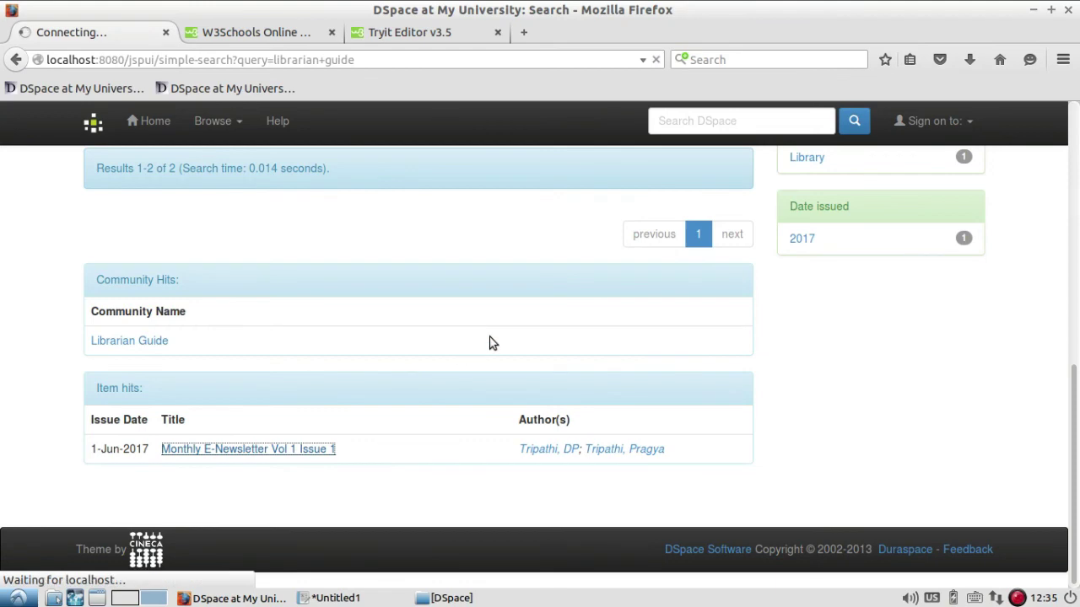
{"action": "scroll", "coordinate": [547, 313], "scroll_direction": "down", "scroll_amount": 5}
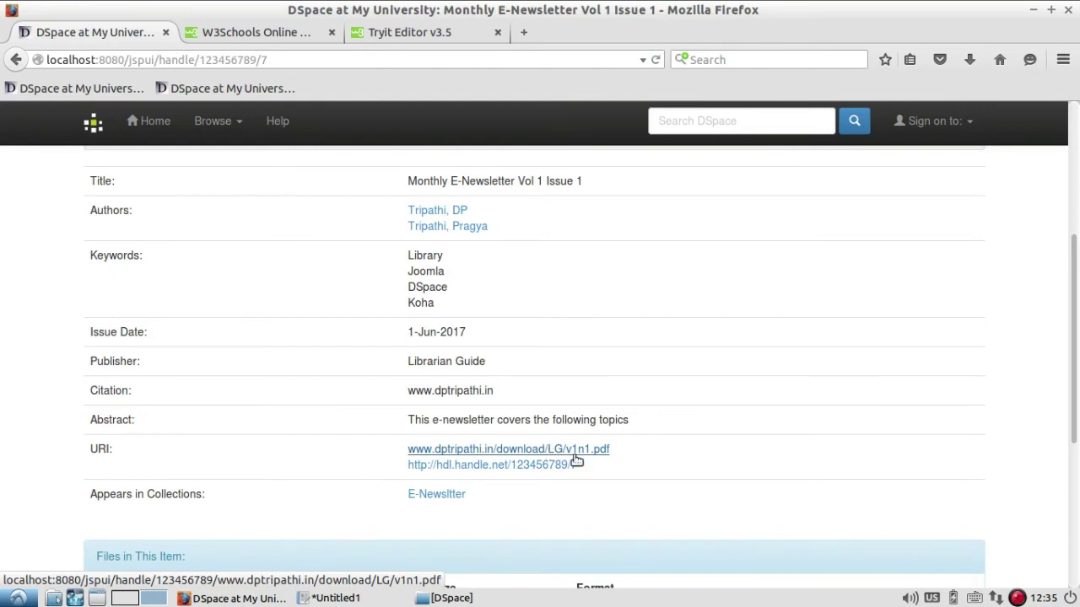
{"action": "left_click", "coordinate": [523, 450]}
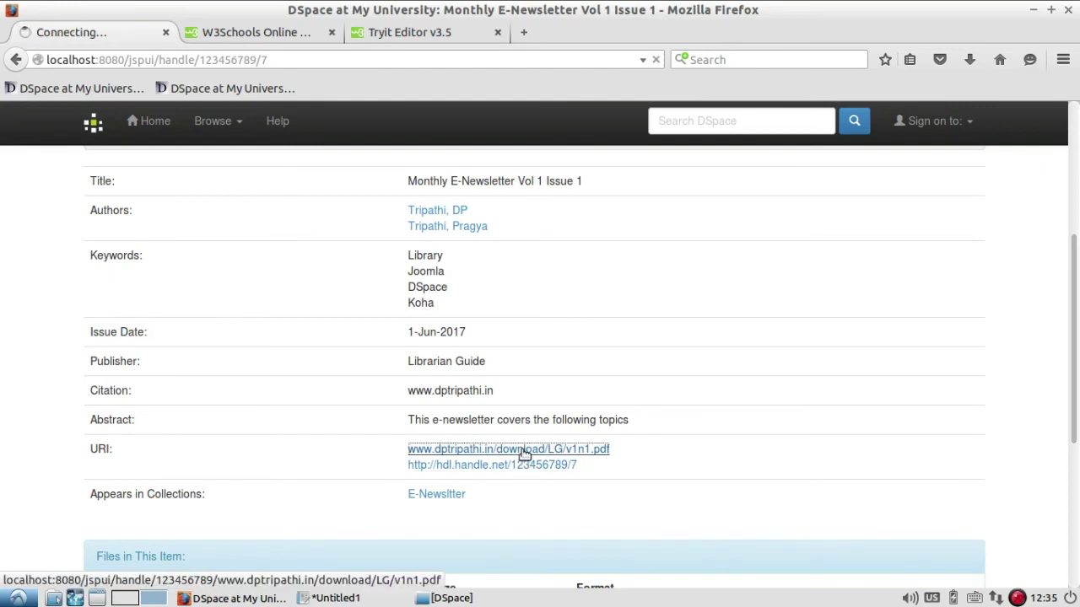
{"action": "left_click", "coordinate": [16, 60]}
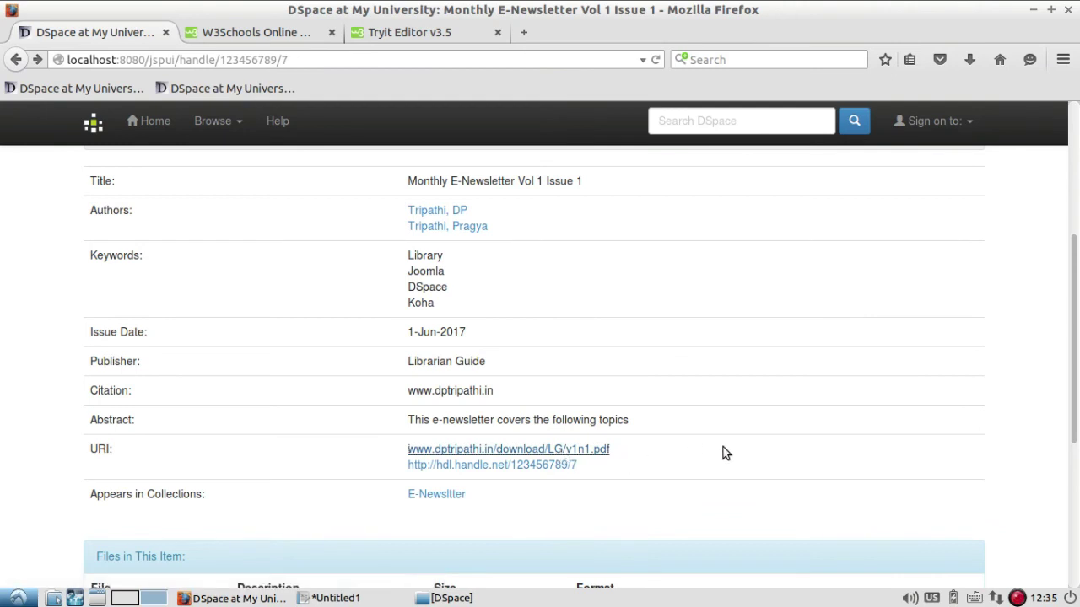
{"action": "scroll", "coordinate": [731, 455], "scroll_direction": "down", "scroll_amount": 5}
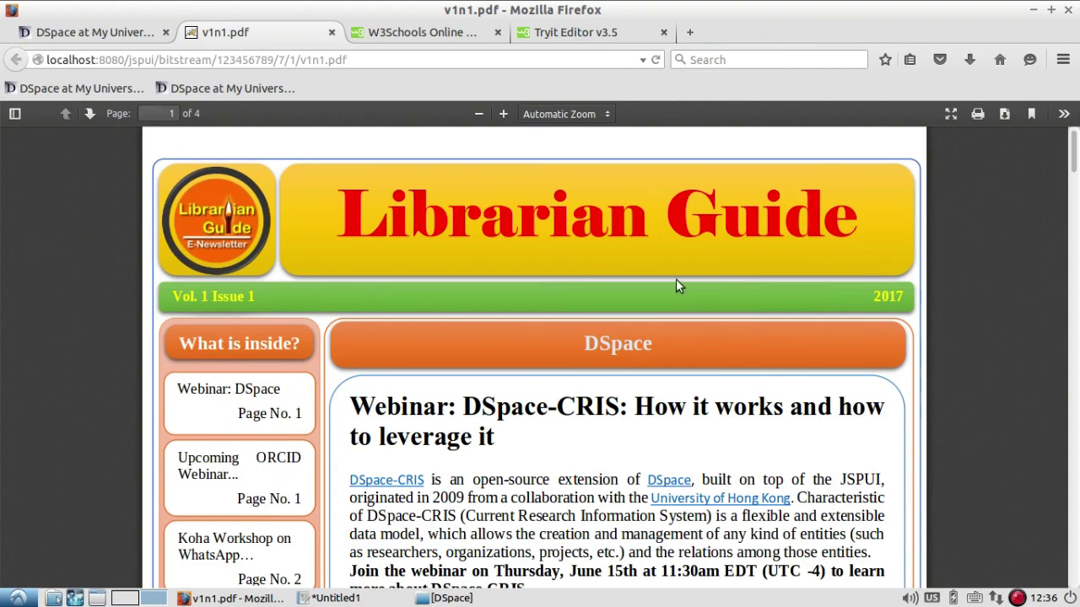
{"action": "scroll", "coordinate": [676, 279], "scroll_direction": "down", "scroll_amount": 10}
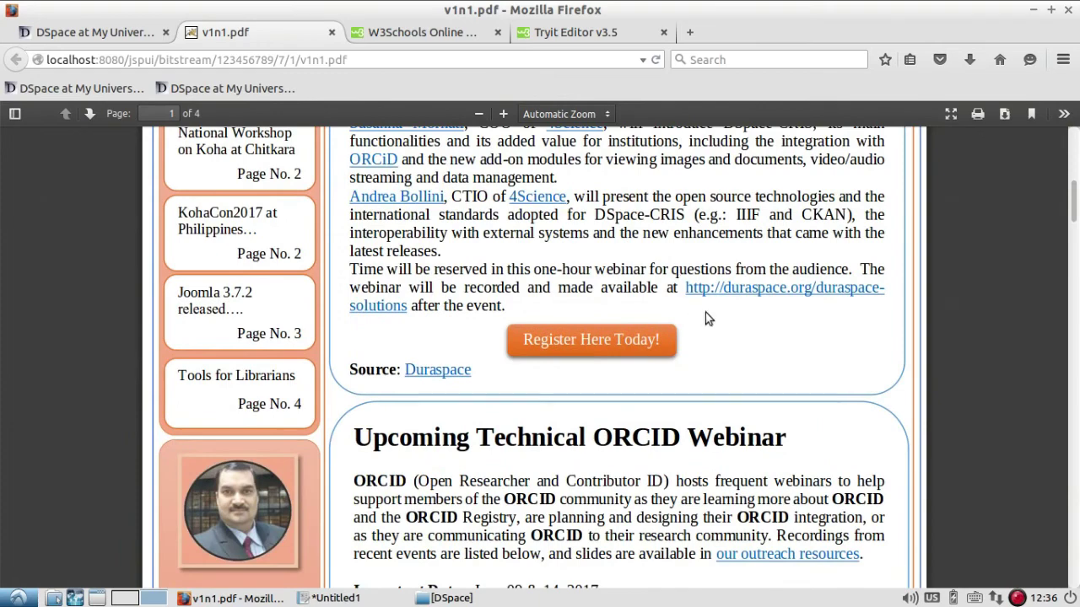
{"action": "scroll", "coordinate": [745, 369], "scroll_direction": "down", "scroll_amount": 3}
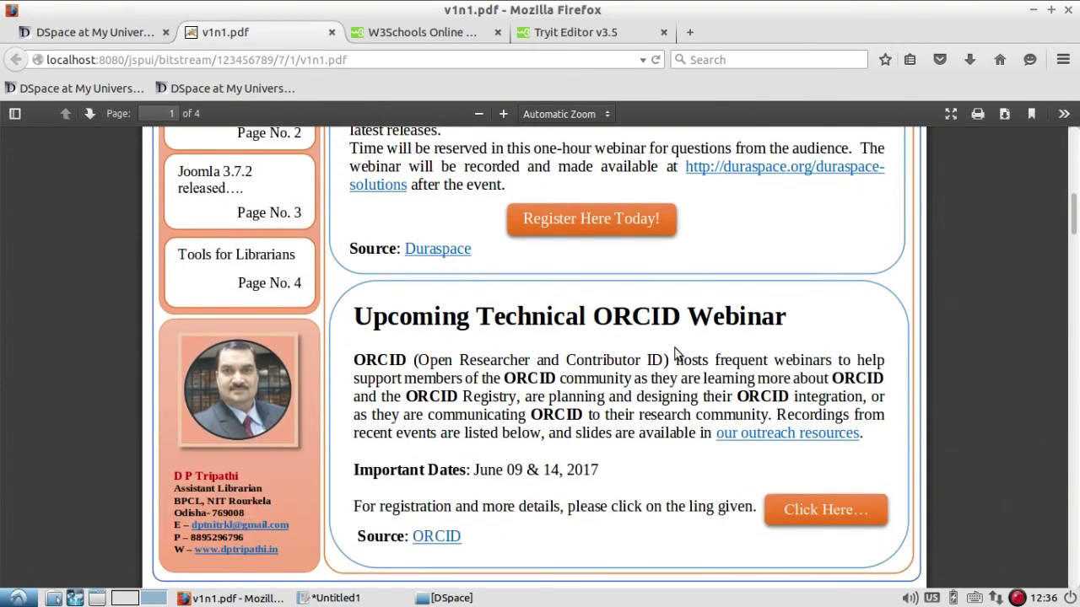
{"action": "scroll", "coordinate": [676, 355], "scroll_direction": "up", "scroll_amount": 8}
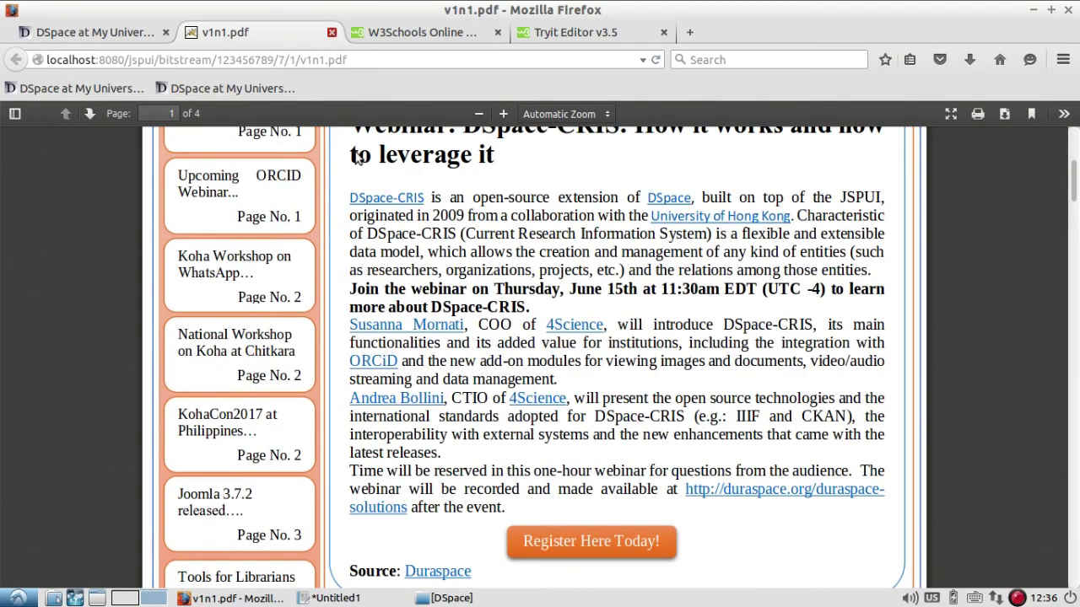
{"action": "key", "text": "ctrl+w"}
{"action": "scroll", "coordinate": [703, 299], "scroll_direction": "up", "scroll_amount": 9}
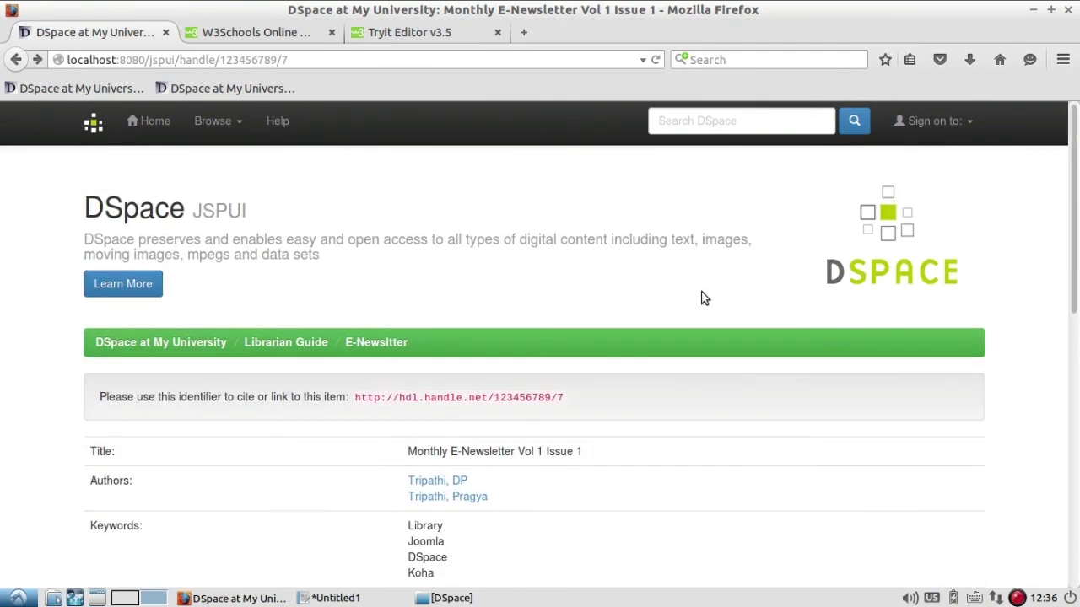
Go to the home page and scroll to view the Librarian Guide community and Discover facets.
{"action": "left_click", "coordinate": [141, 126]}
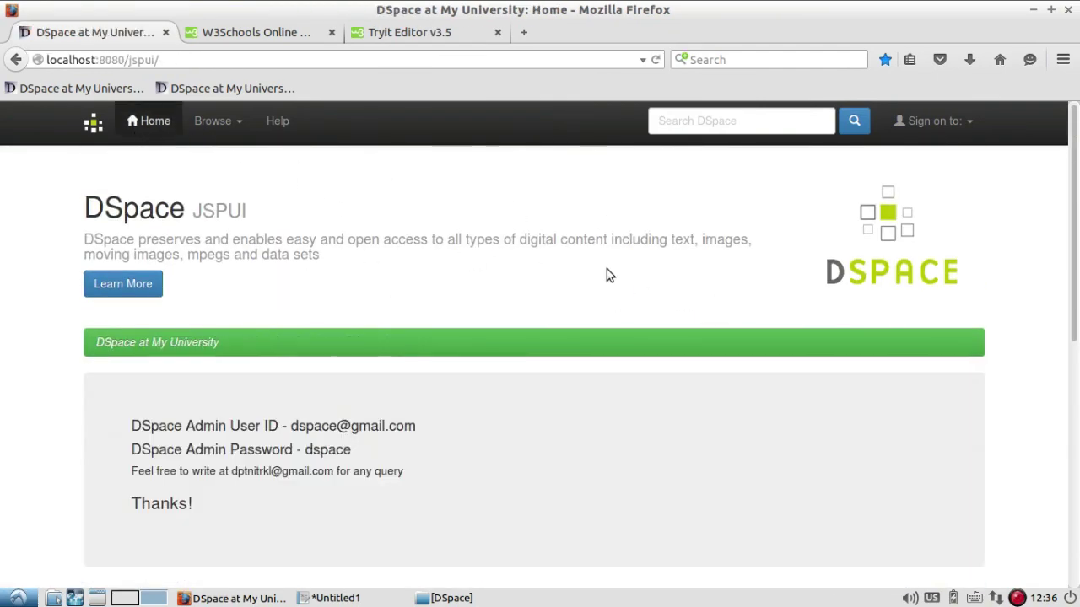
{"action": "scroll", "coordinate": [607, 272], "scroll_direction": "down", "scroll_amount": 5}
{"action": "scroll", "coordinate": [607, 274], "scroll_direction": "down", "scroll_amount": 2}
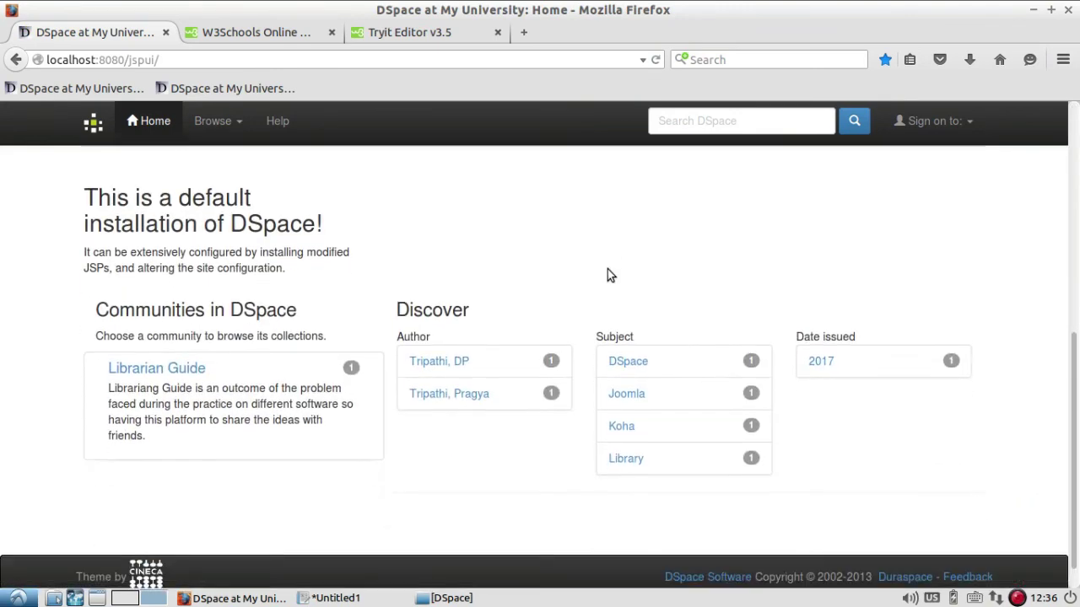
{"action": "scroll", "coordinate": [608, 274], "scroll_direction": "up", "scroll_amount": 5}
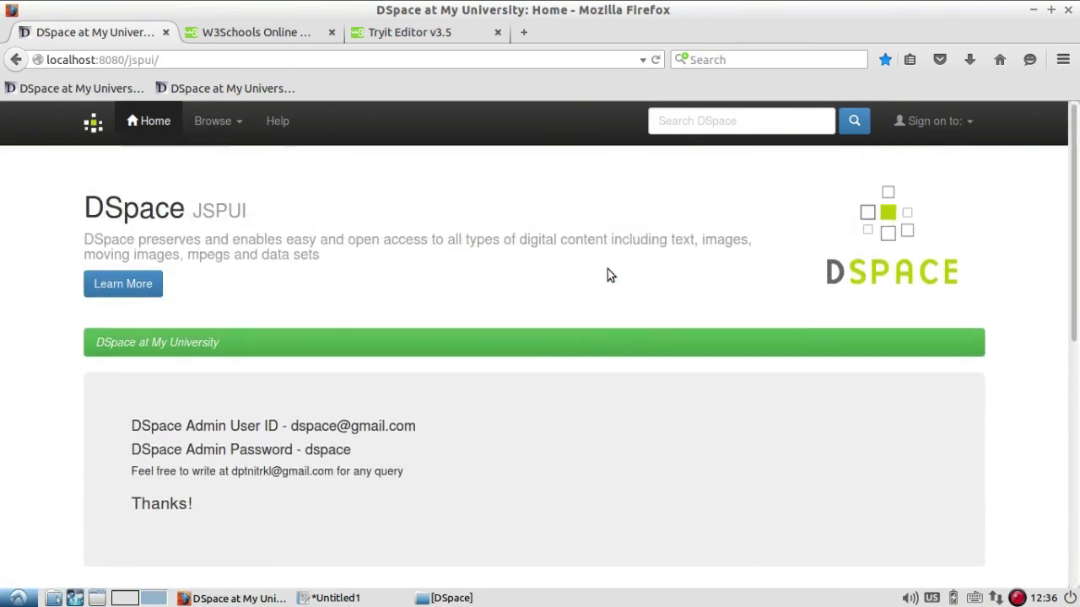